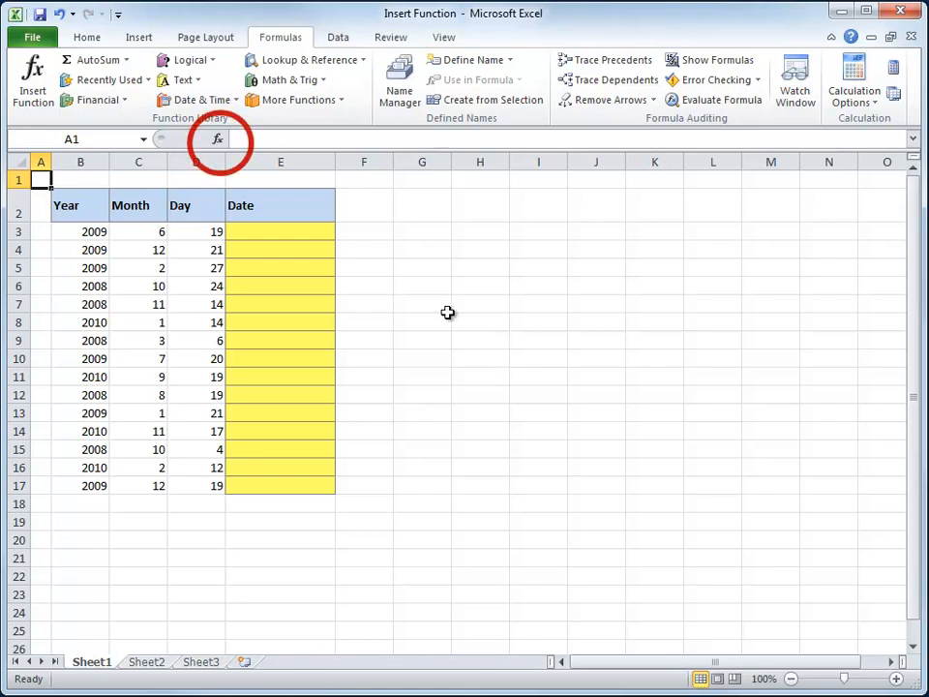
click(218, 140)
click(792, 517)
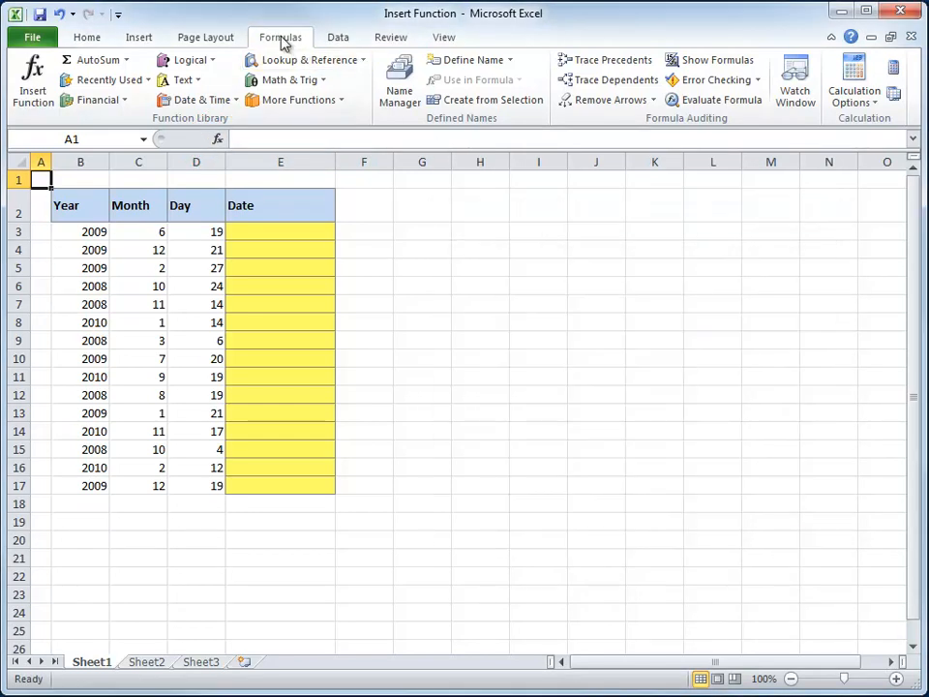
click(42, 92)
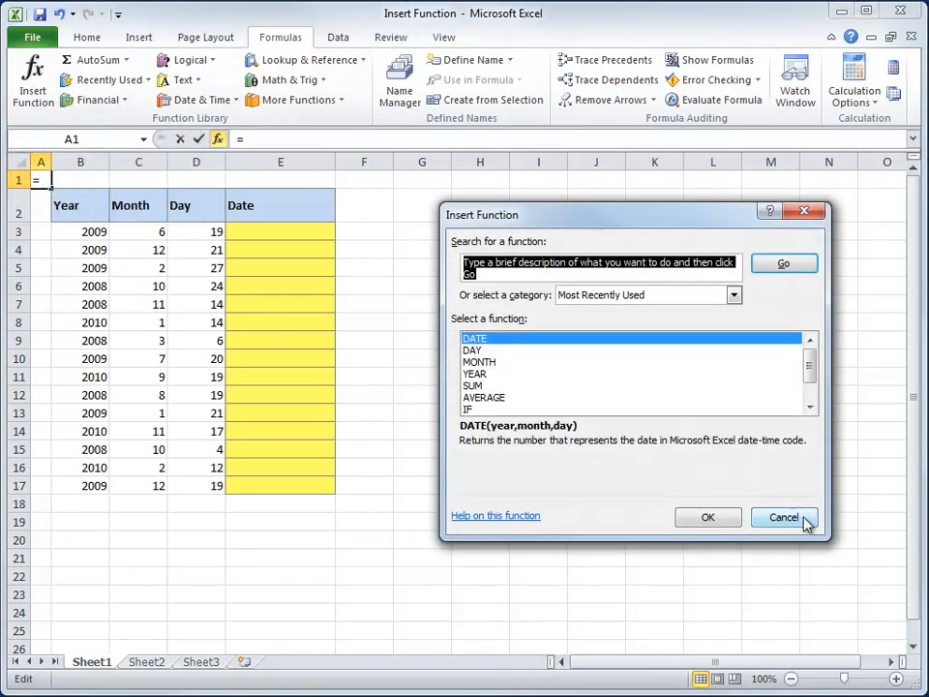
click(784, 518)
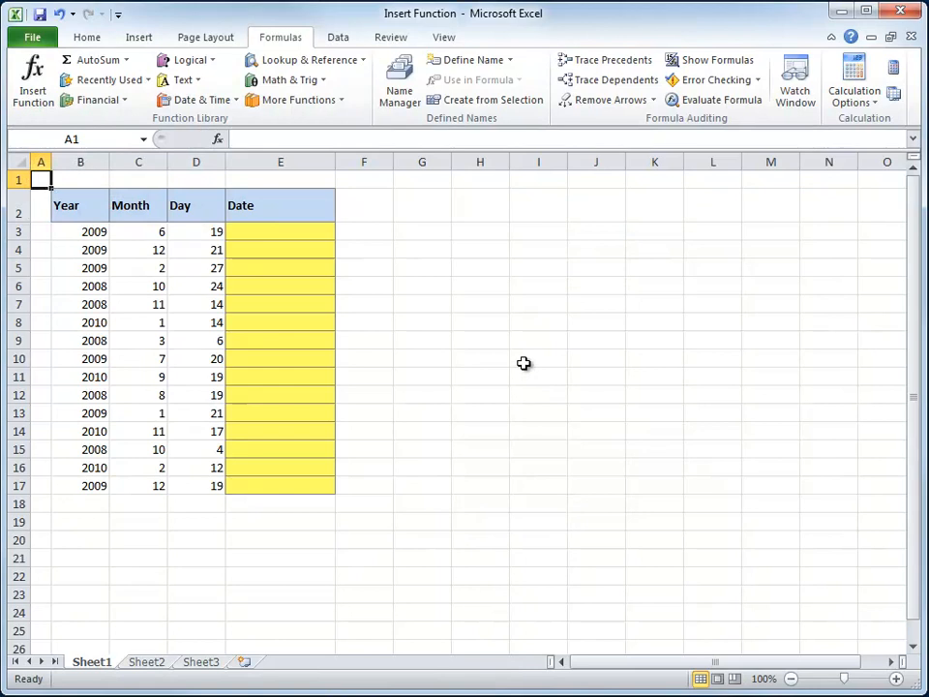
key(shift+F3)
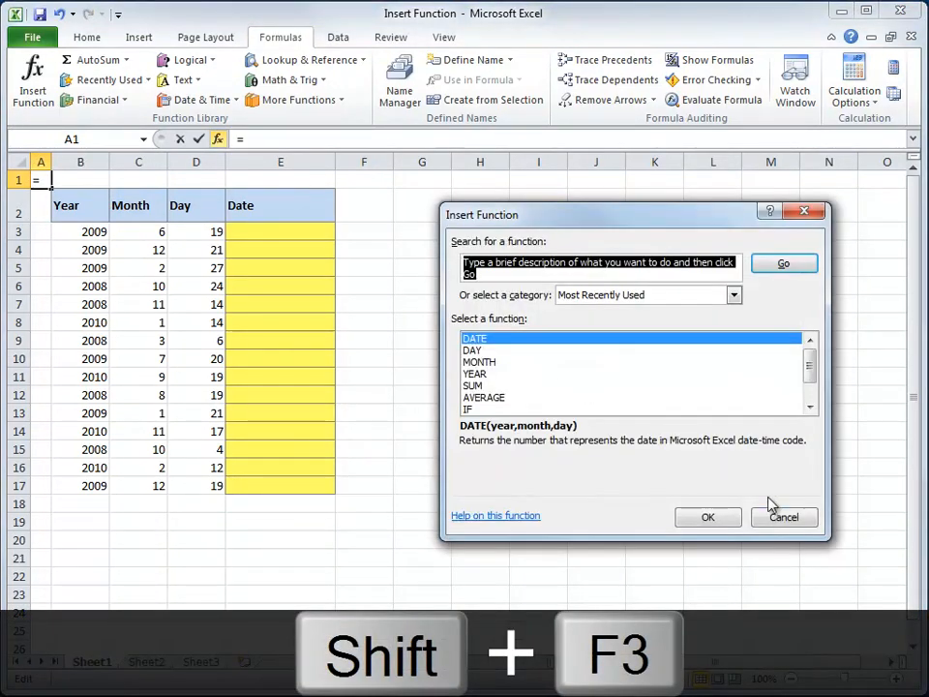
click(785, 519)
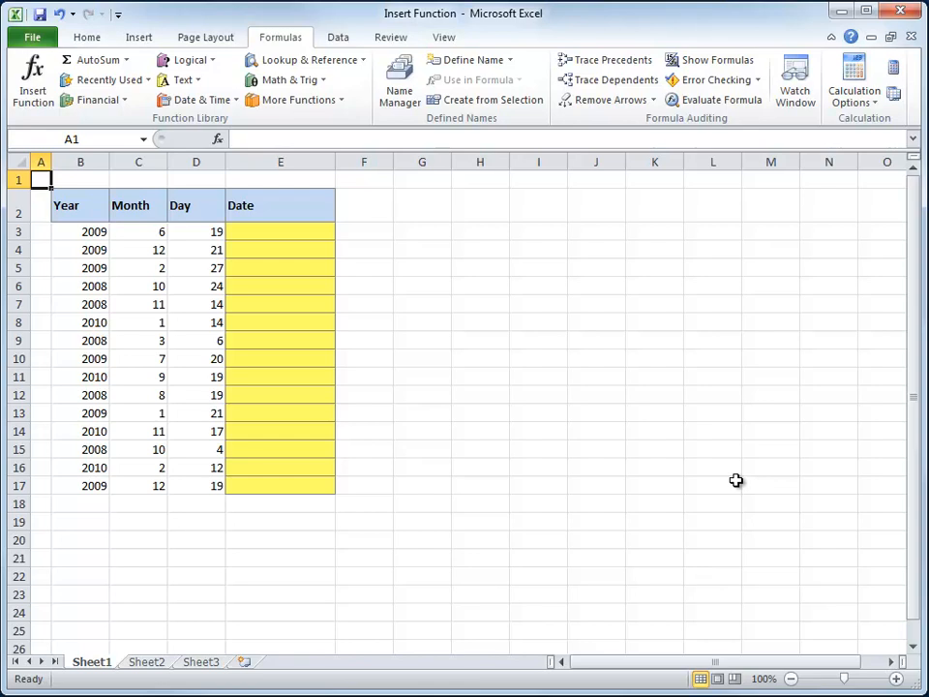
click(102, 233)
click(140, 234)
click(215, 236)
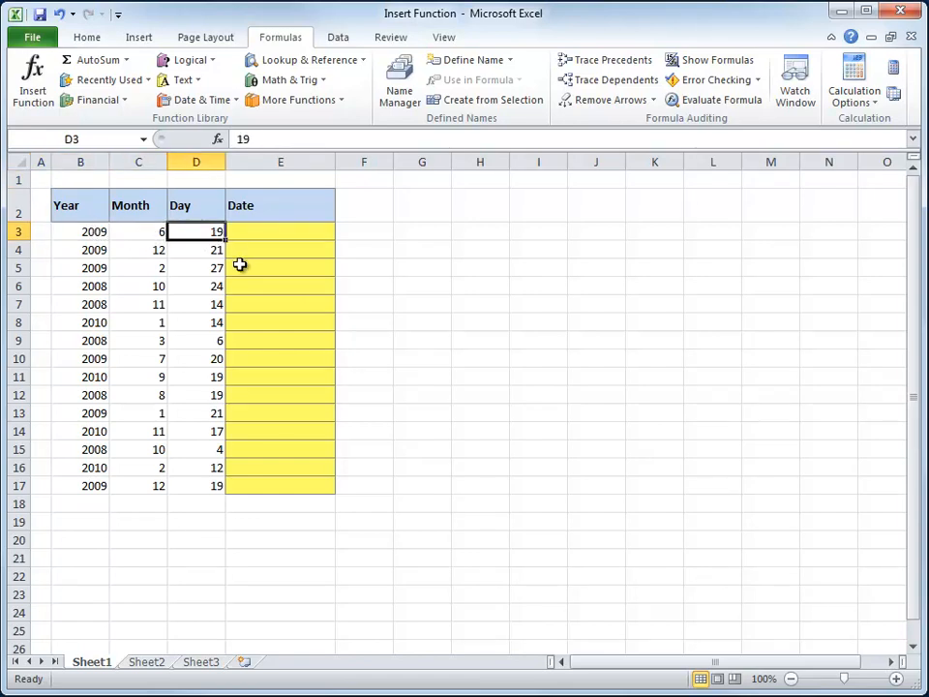
Step: For cell E3, search the function list for "create date" and insert the DATE function
click(263, 235)
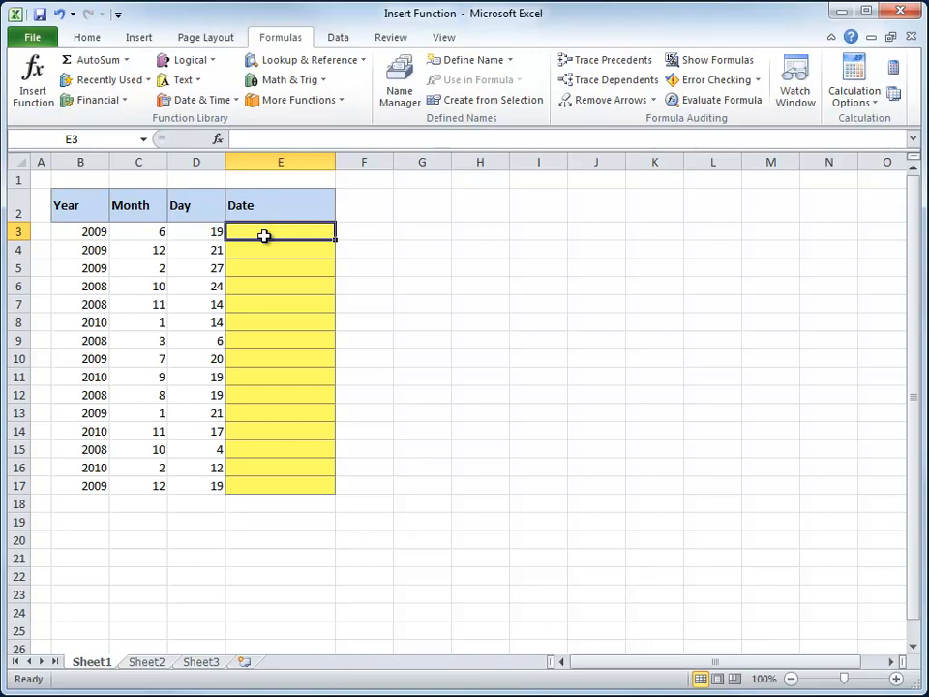
click(38, 87)
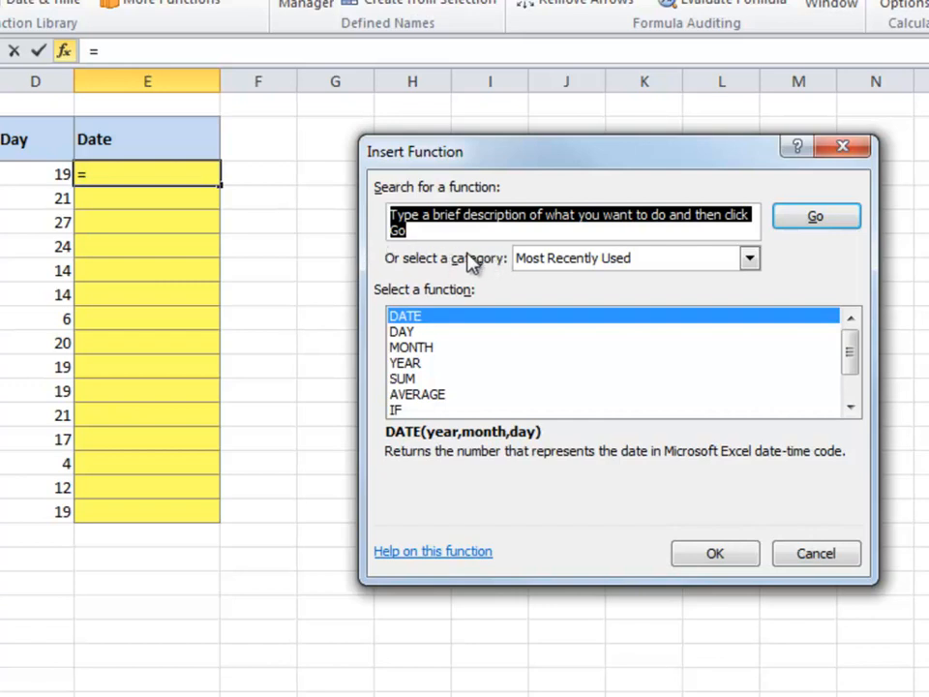
text(c)
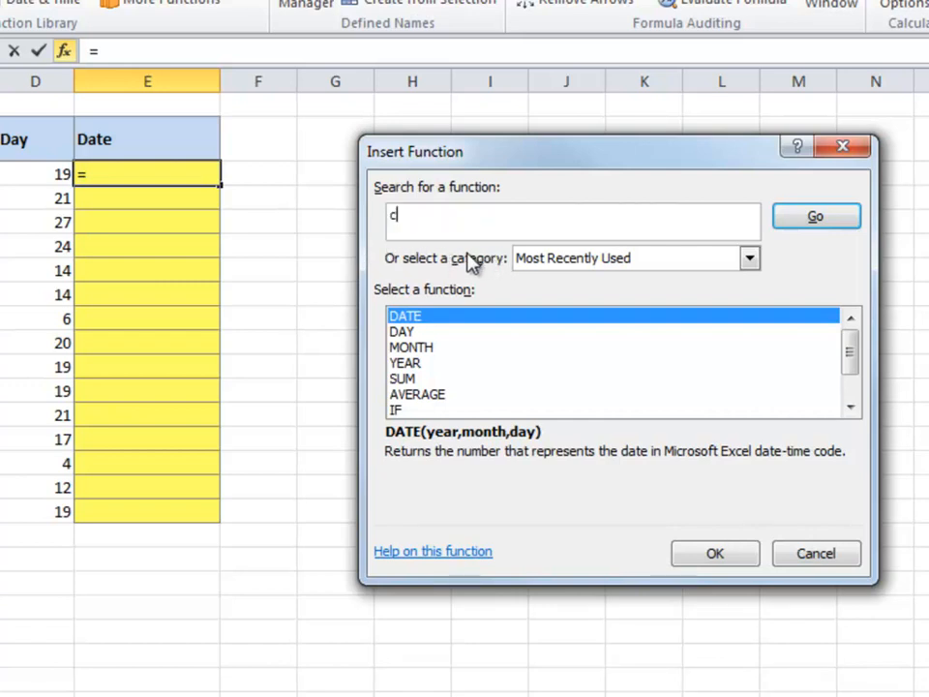
text(reate date)
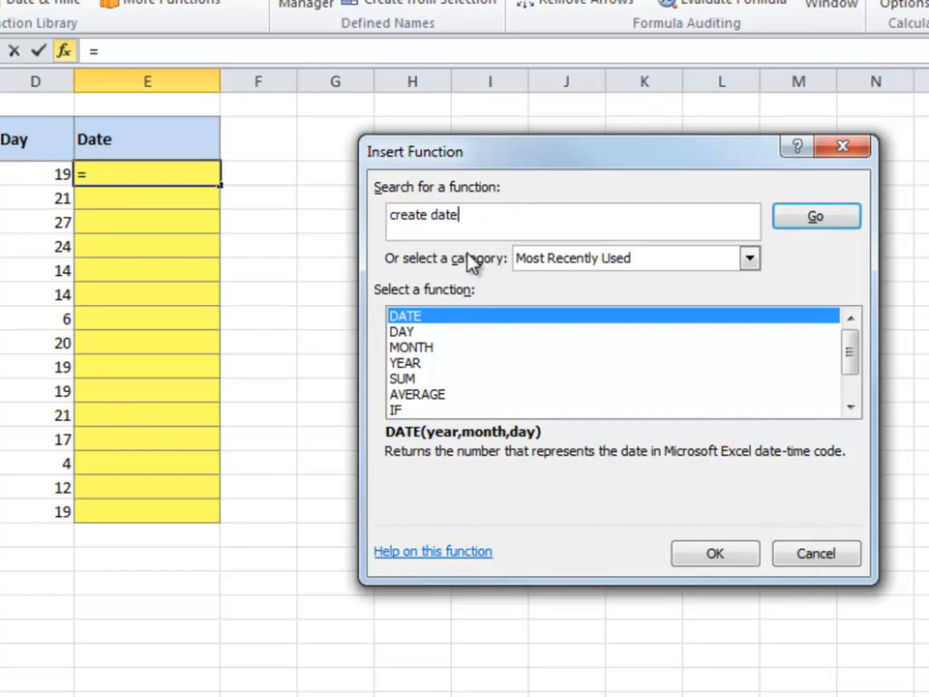
click(816, 221)
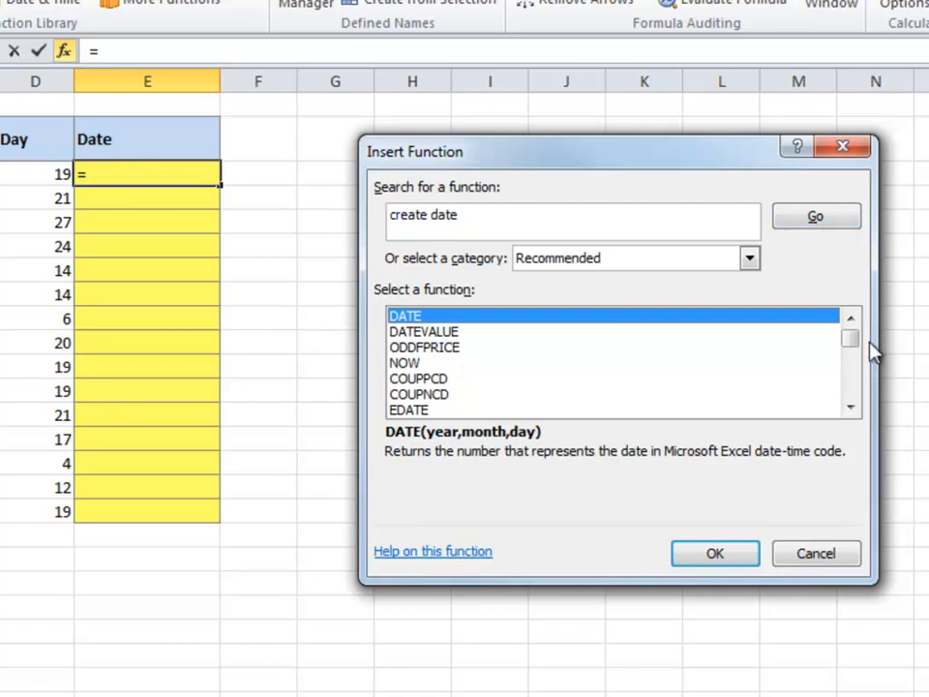
drag(855, 346, 576, 232)
click(716, 553)
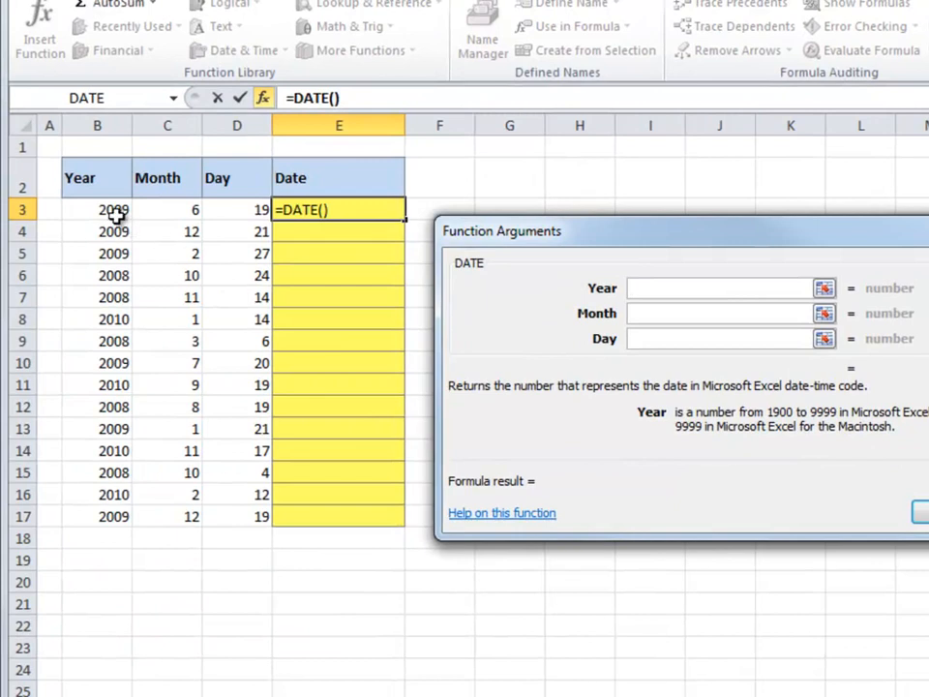
Step: Set the DATE arguments to Year B3, Month C3 and Day D3, and fill the formula down to E17
click(100, 211)
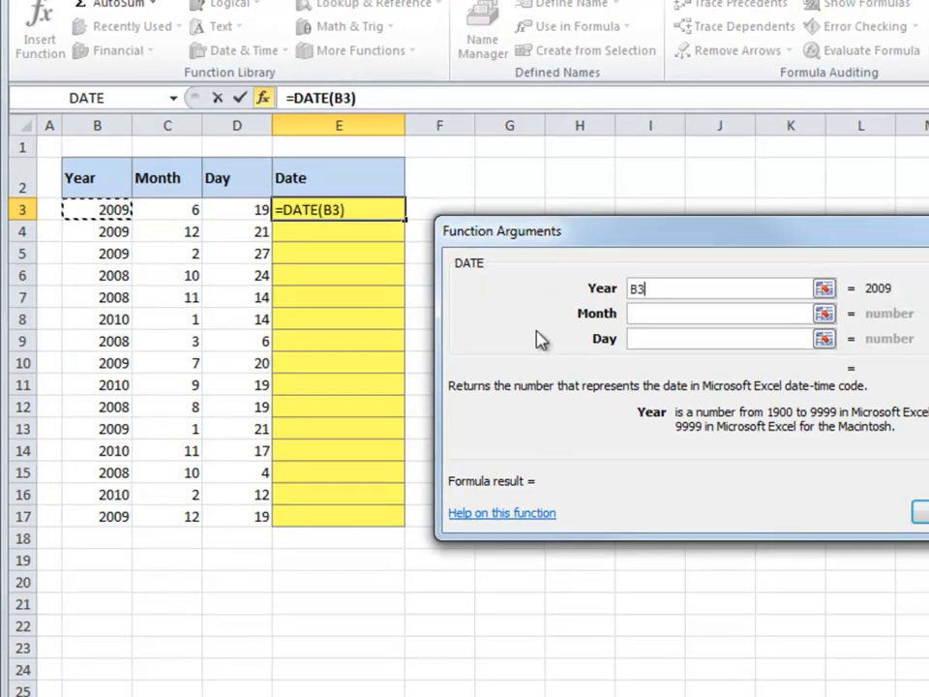
click(662, 313)
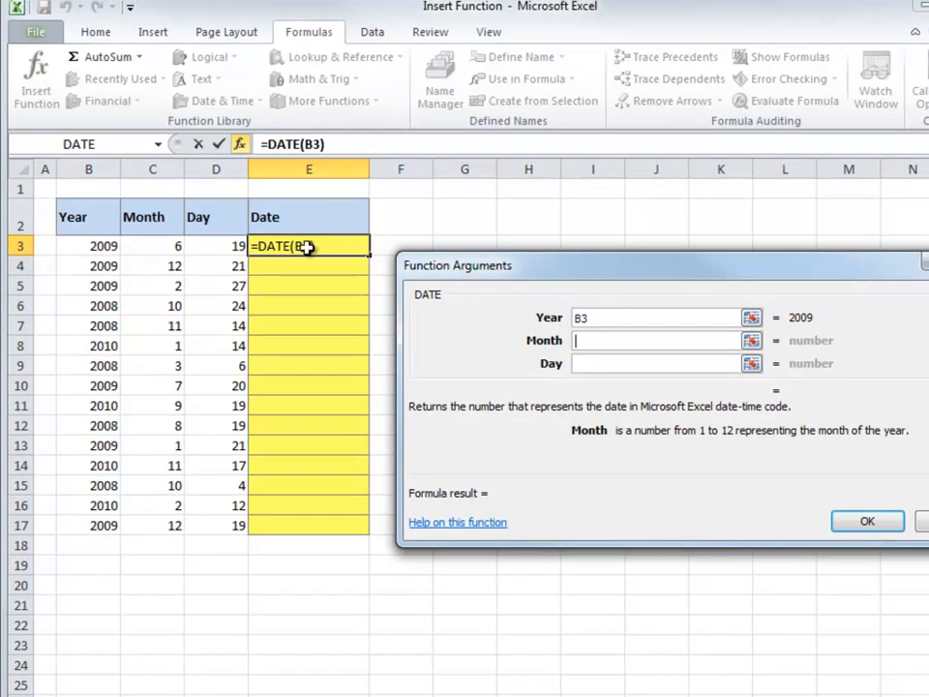
click(169, 248)
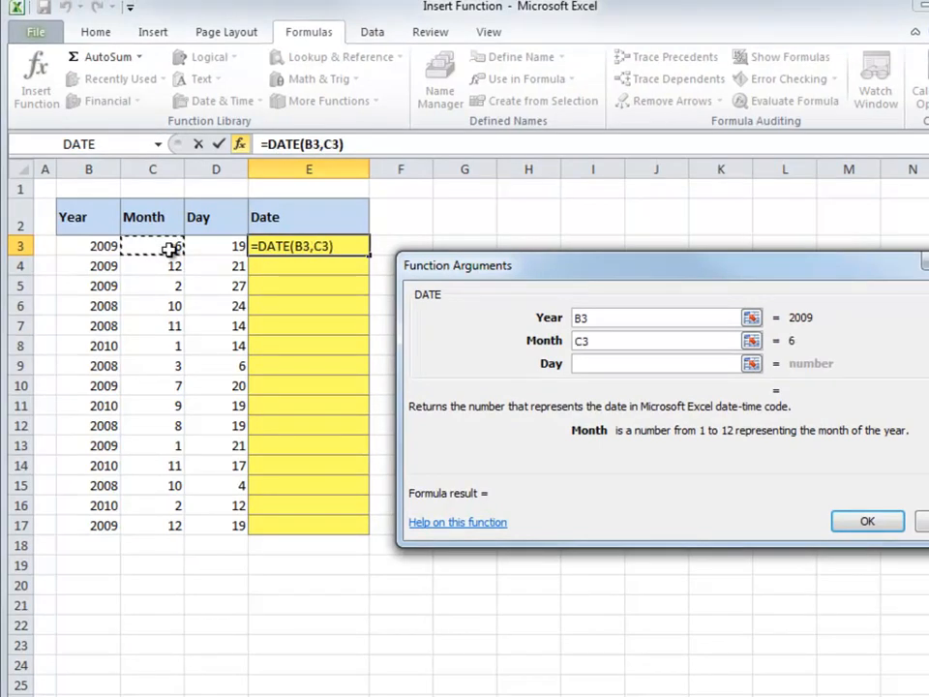
click(597, 365)
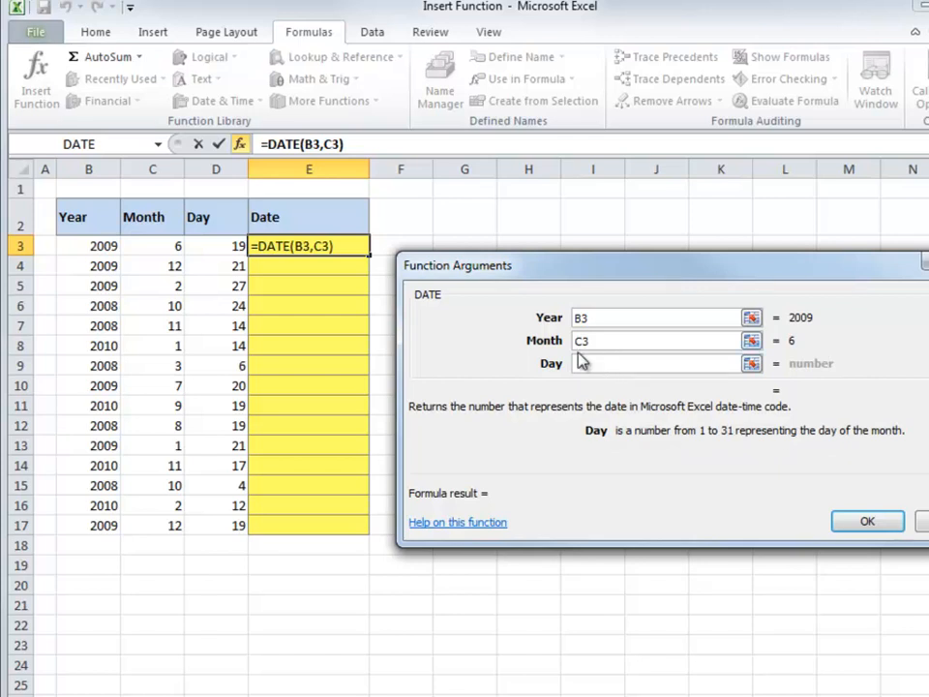
click(227, 242)
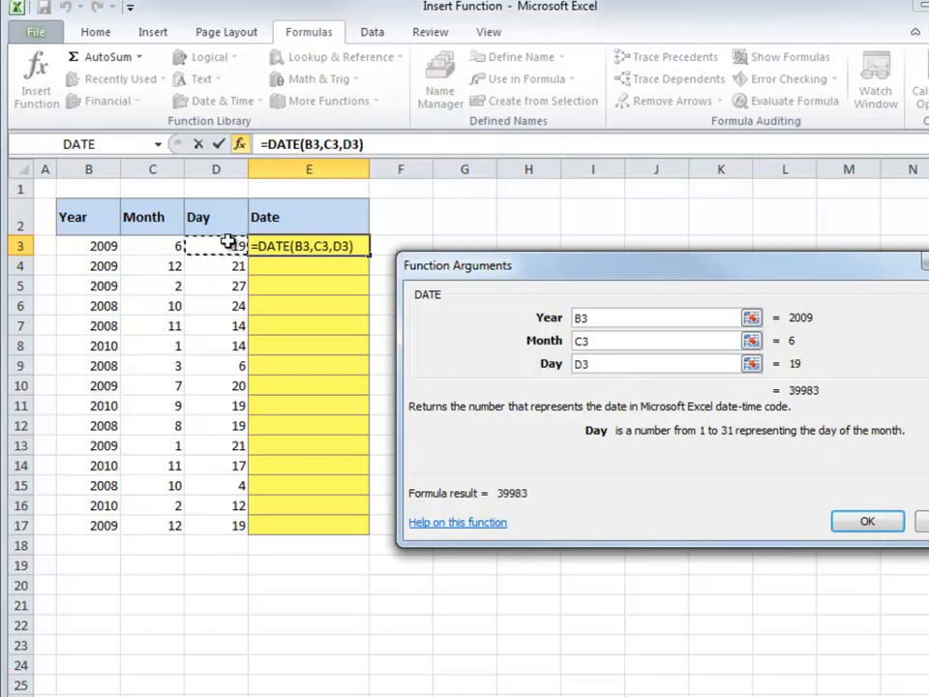
click(857, 523)
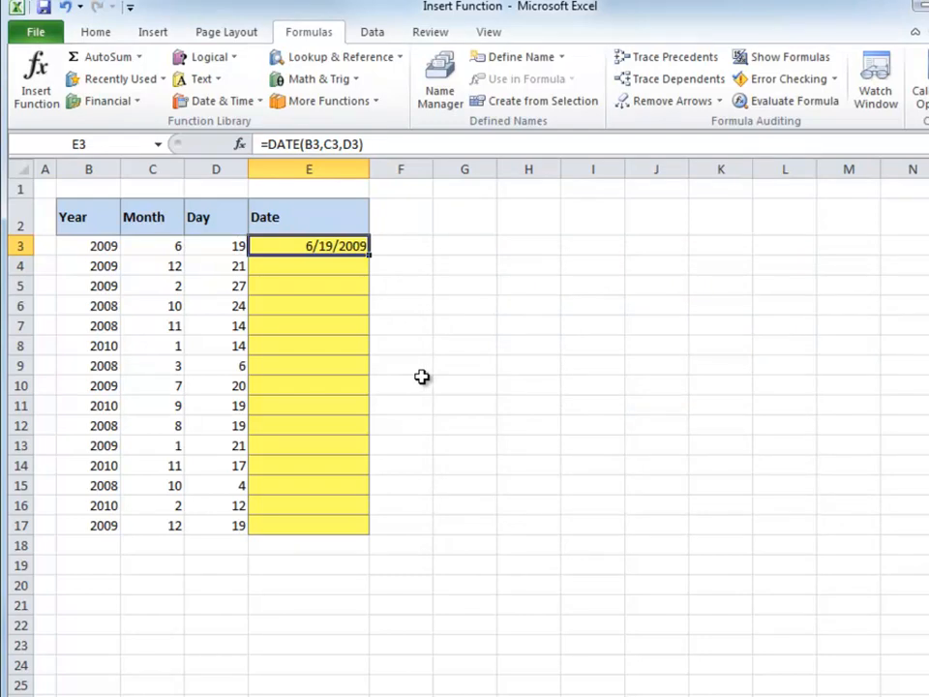
double_click(372, 256)
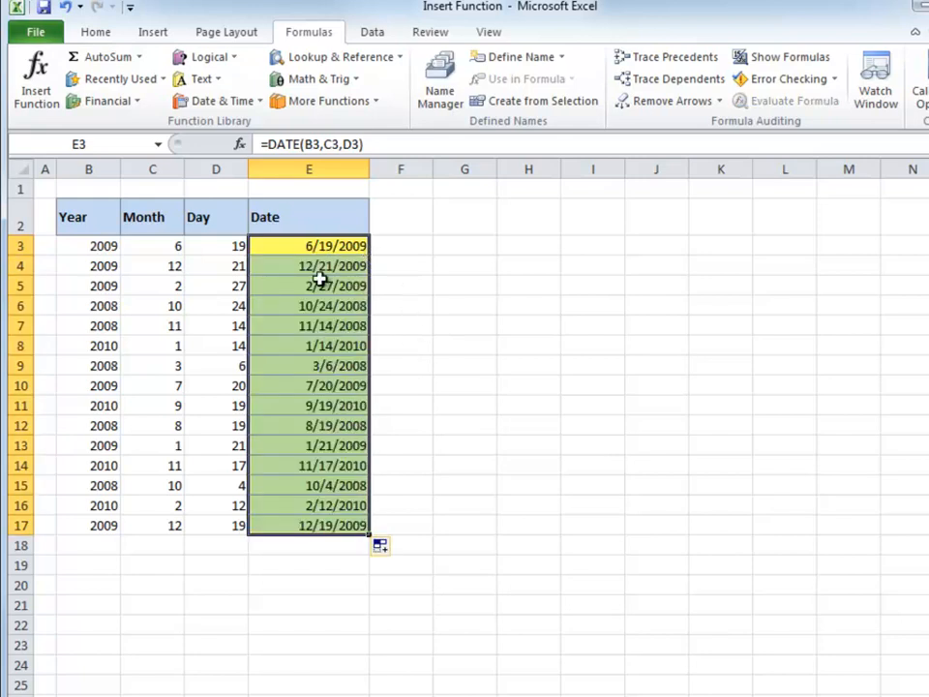
Step: Review the function arguments of the DATE formula in cell E3
click(311, 247)
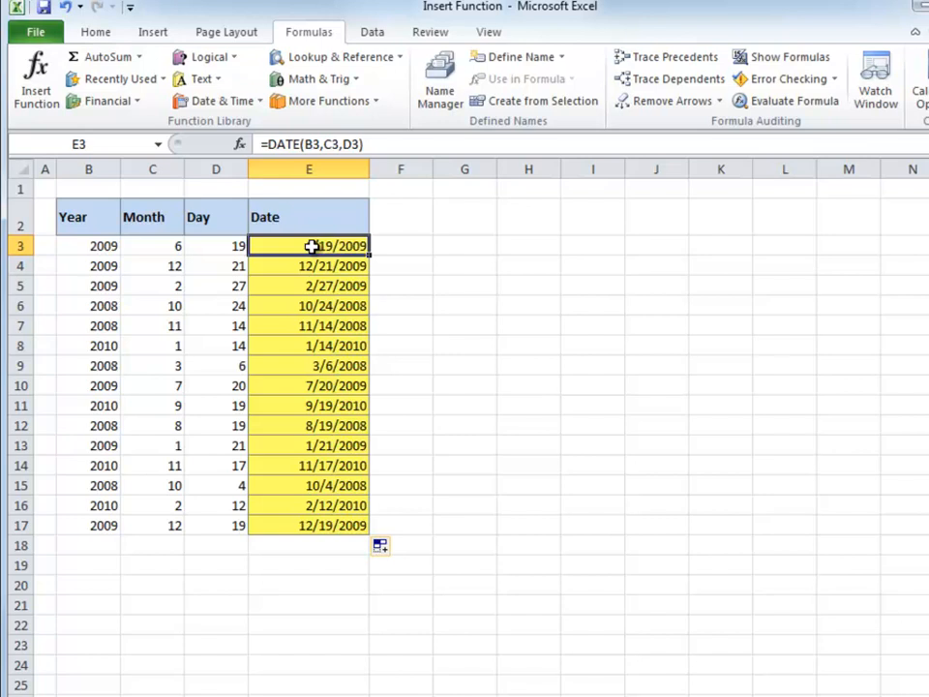
click(240, 147)
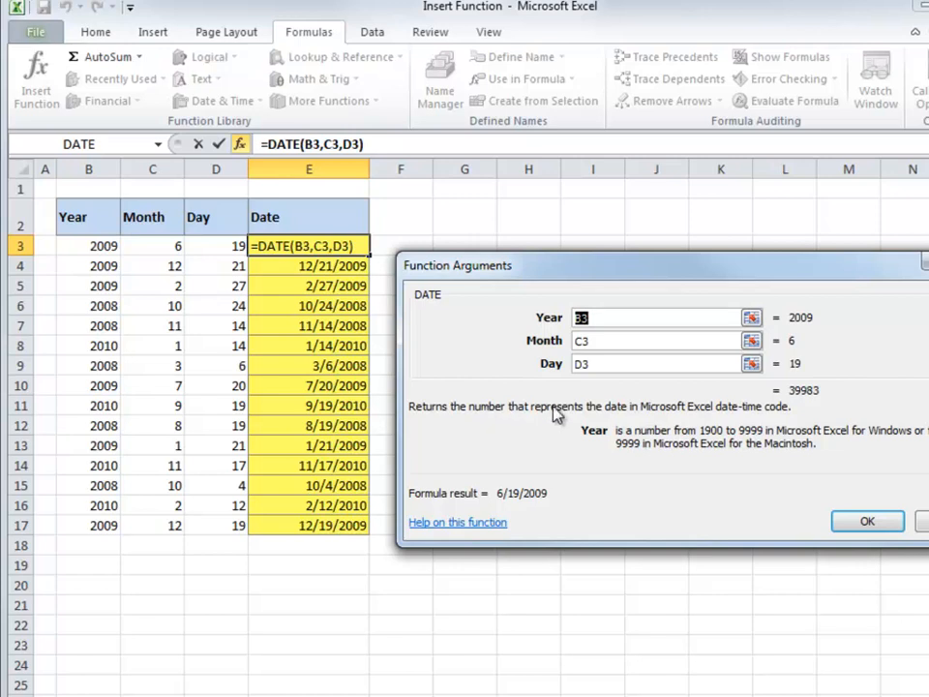
key(Return)
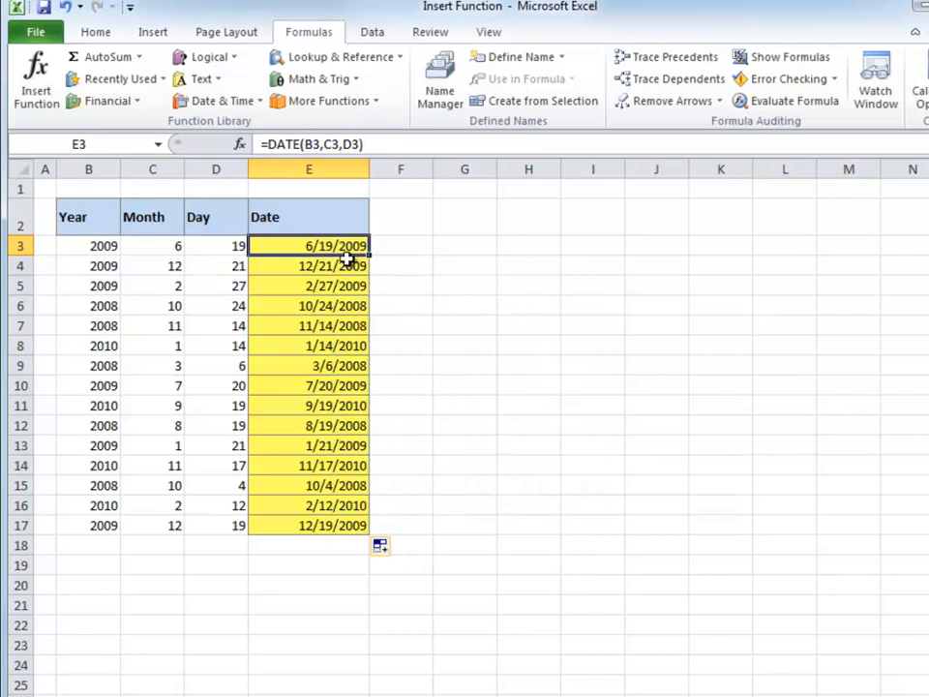
Step: Clear the formulas from E3:E17 and insert the DATE function in E3 from the Date & Time category
drag(338, 243, 303, 525)
key(Delete)
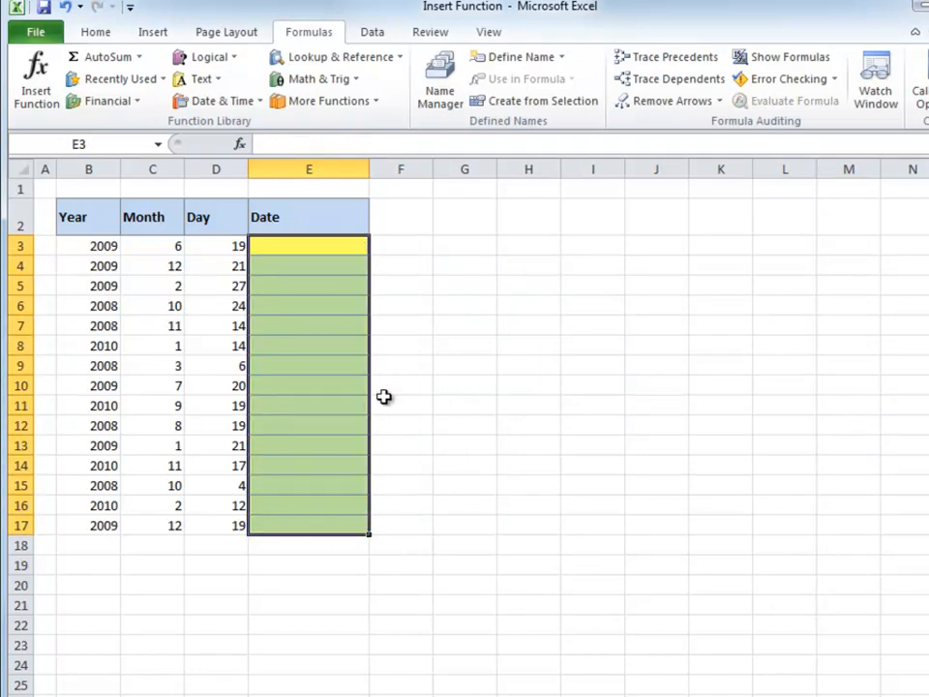
click(306, 253)
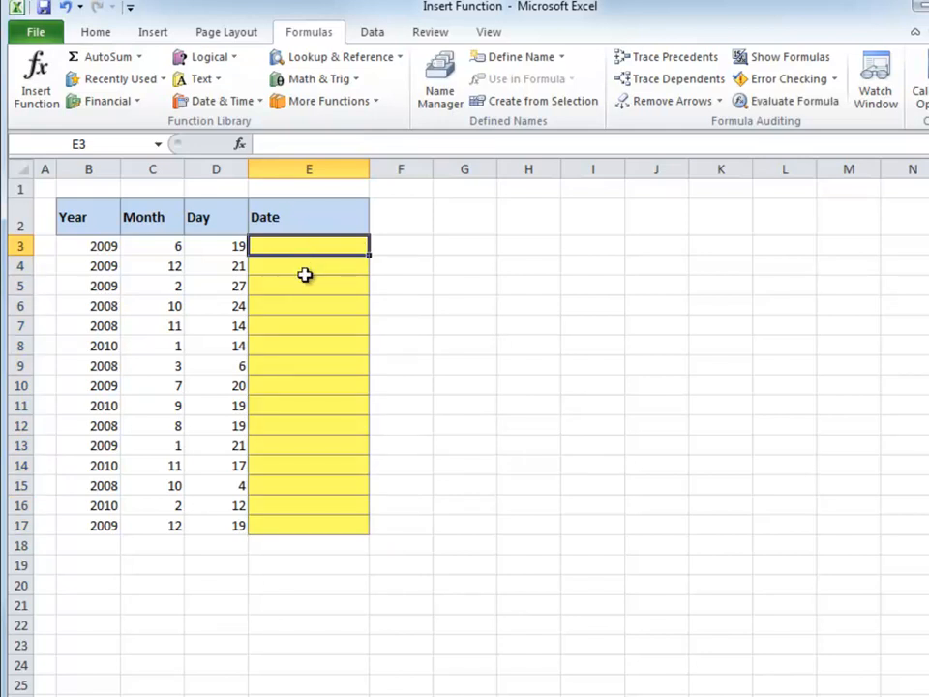
key(shift+F3)
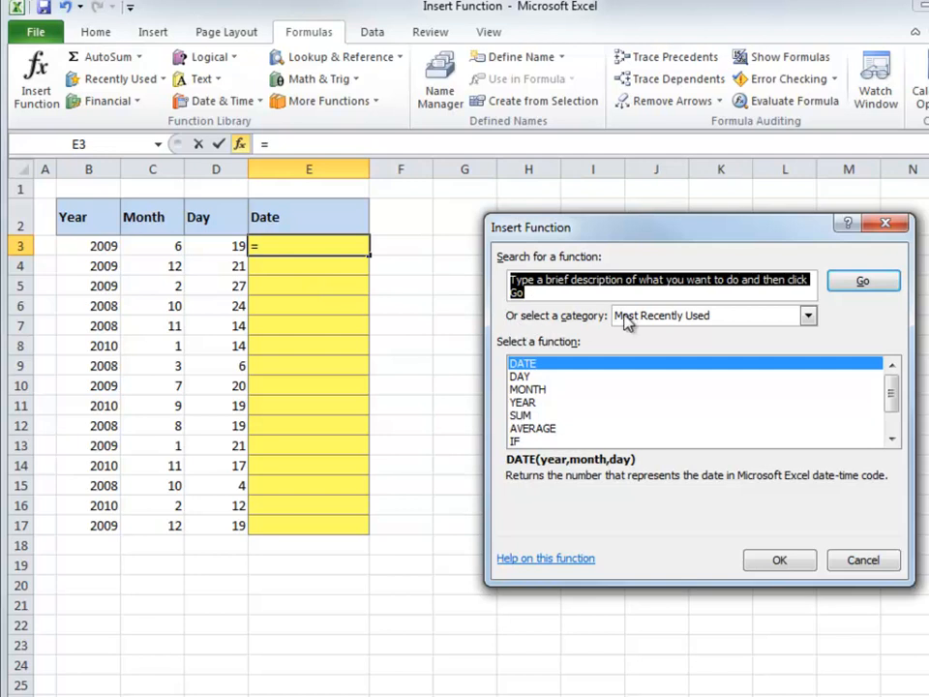
click(808, 316)
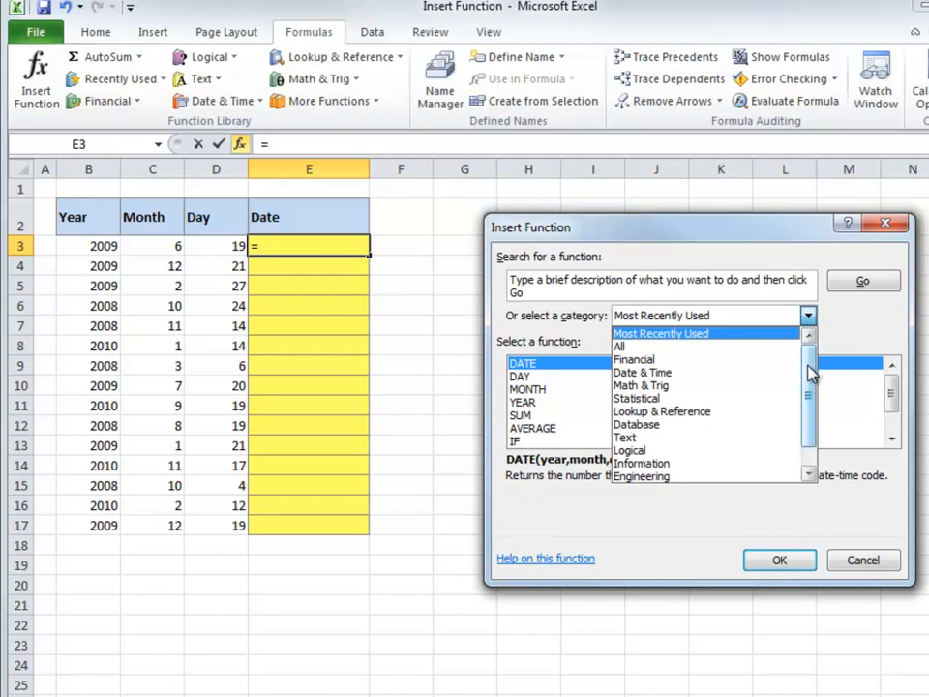
click(643, 375)
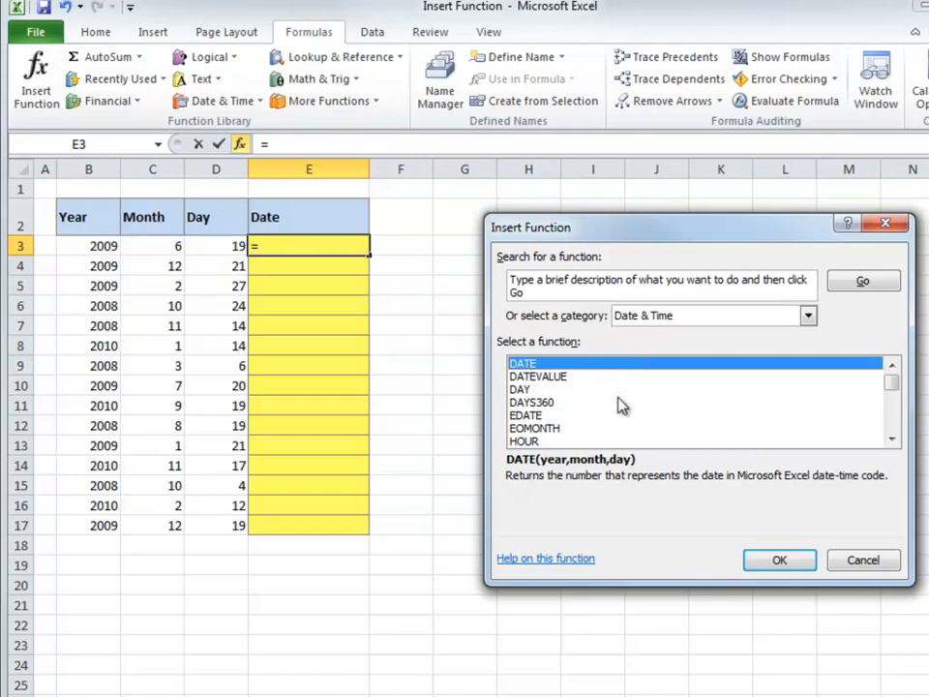
click(780, 561)
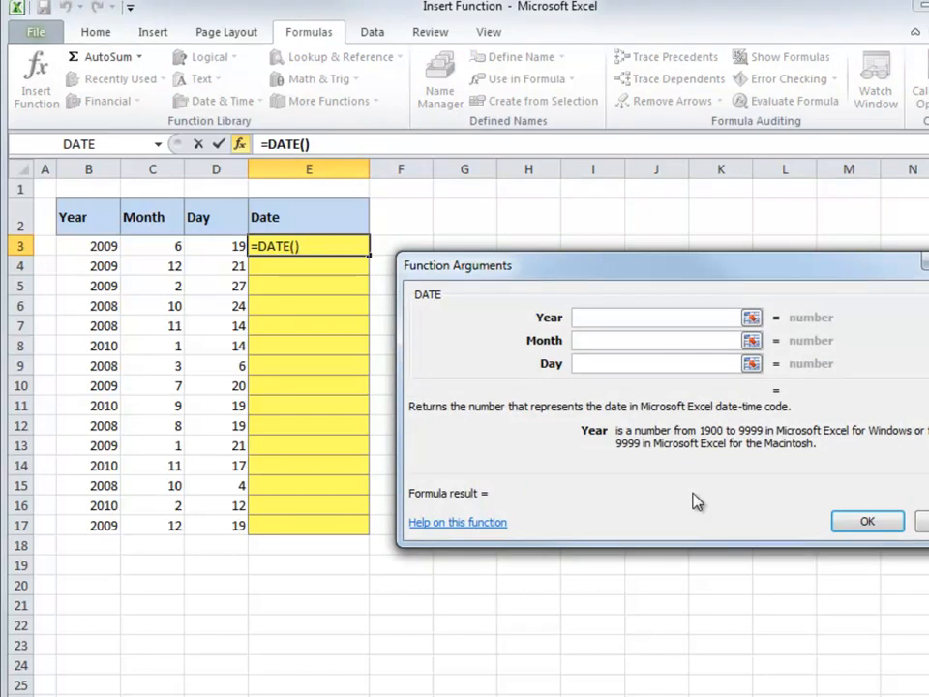
Step: Complete the formula in E3 as =DATE(B3,C3,D3) and copy it down the Date column to row 17
click(113, 245)
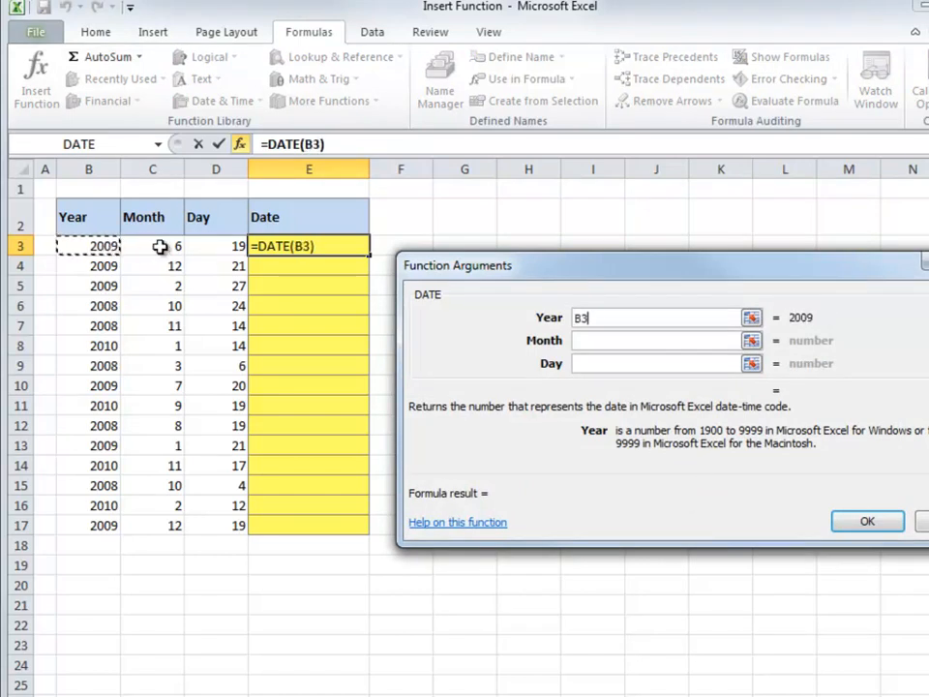
key(Tab)
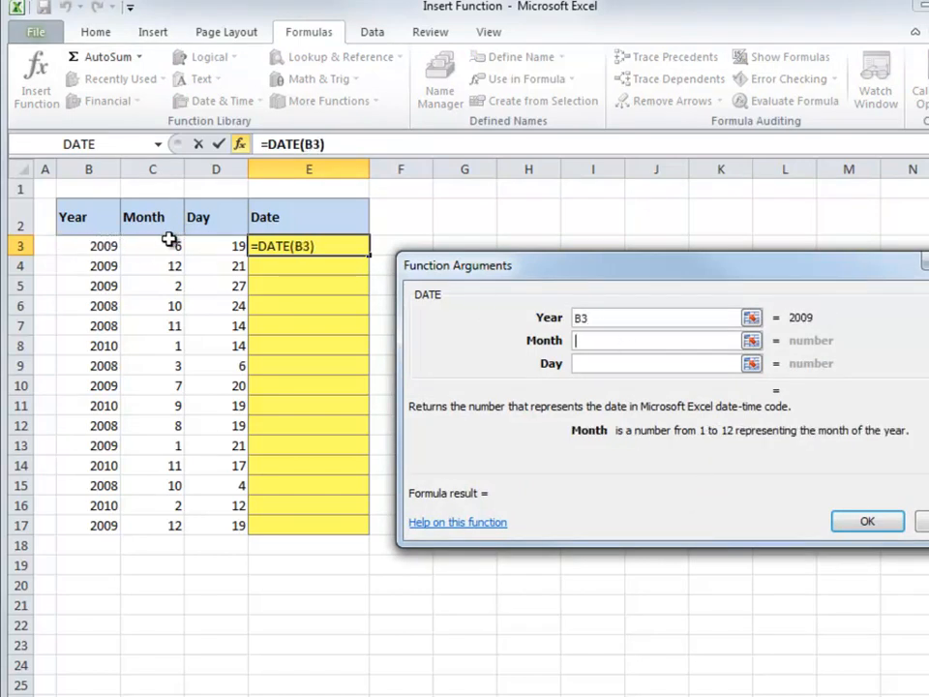
click(174, 242)
click(612, 366)
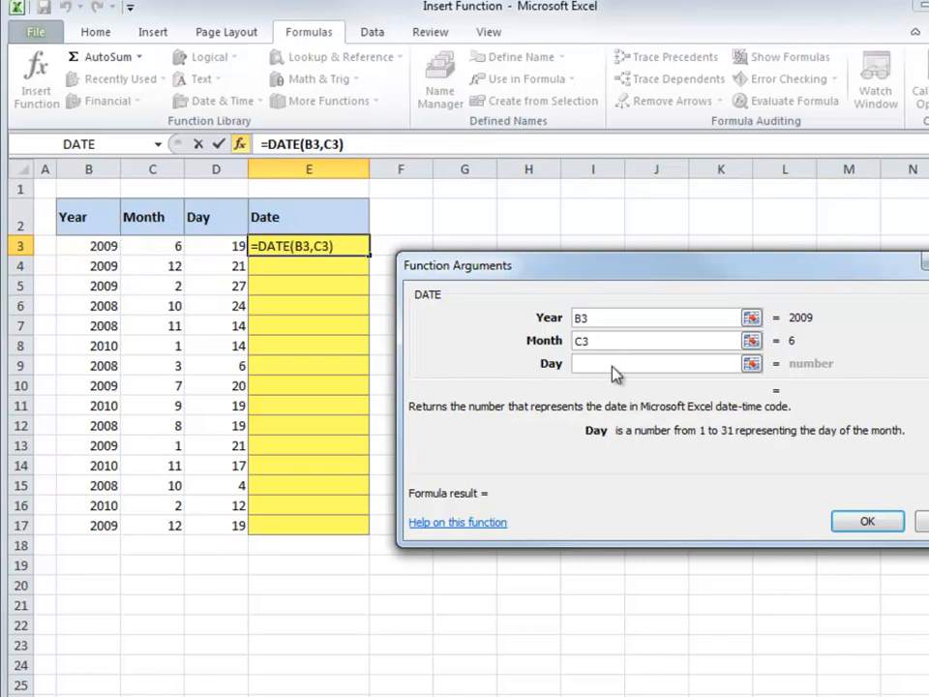
click(218, 245)
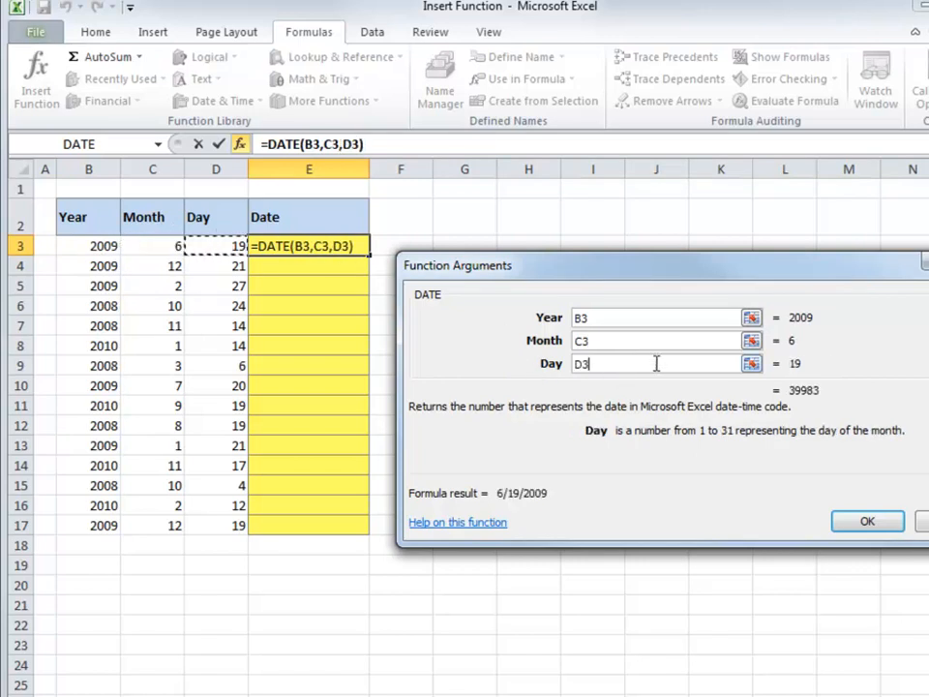
click(868, 522)
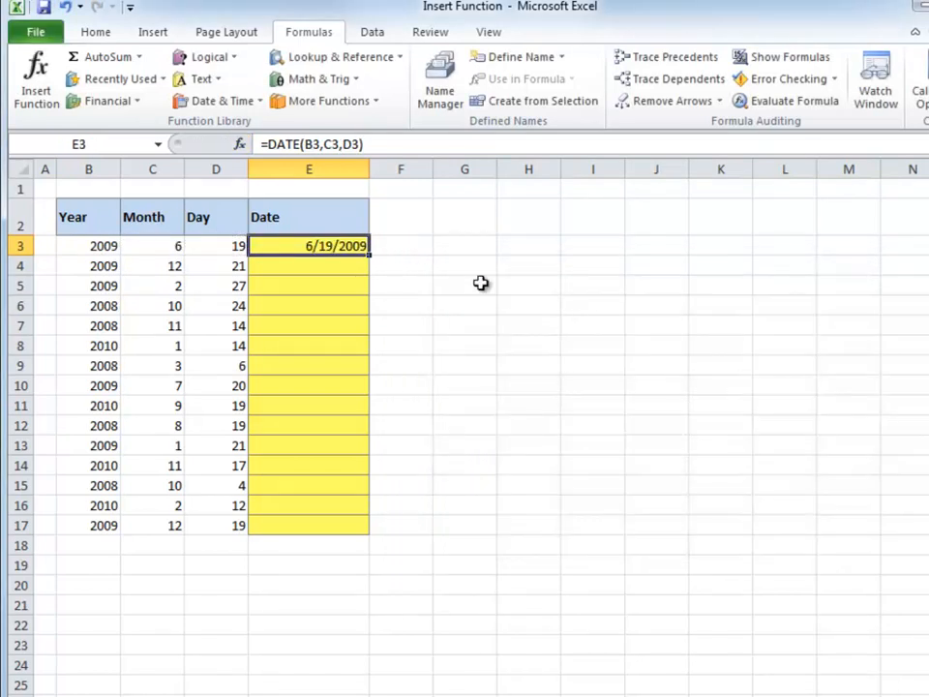
double_click(370, 257)
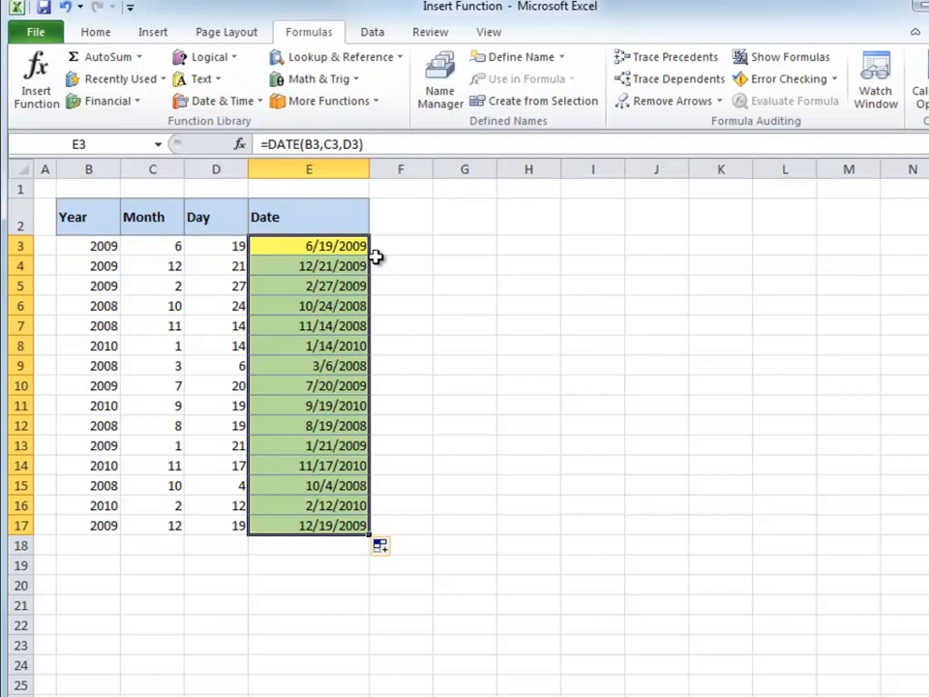
Step: Delete the date formulas from E3:E17
drag(338, 247, 326, 522)
key(Delete)
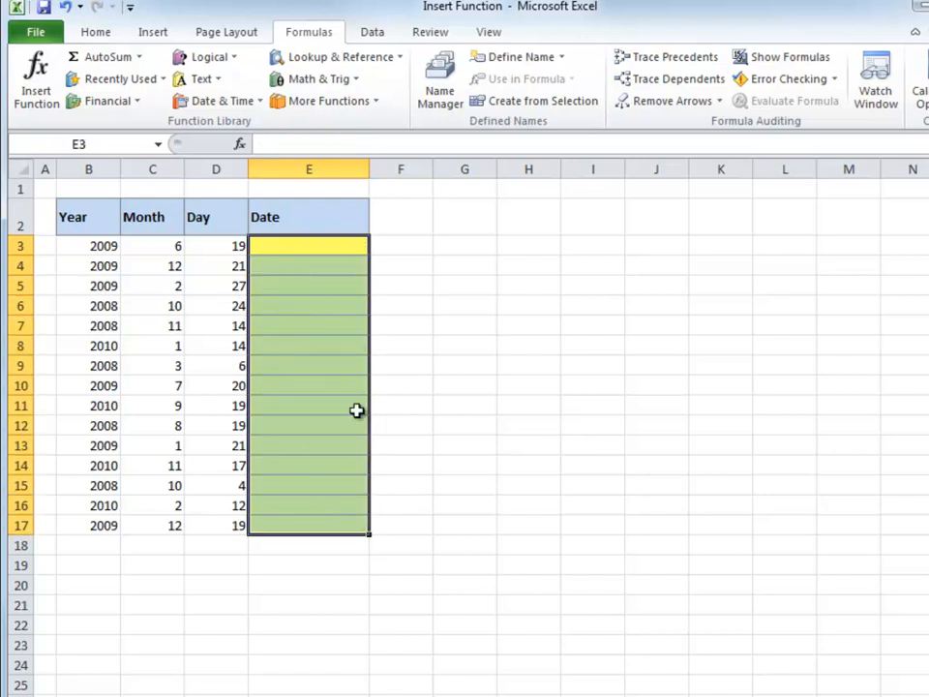
click(254, 103)
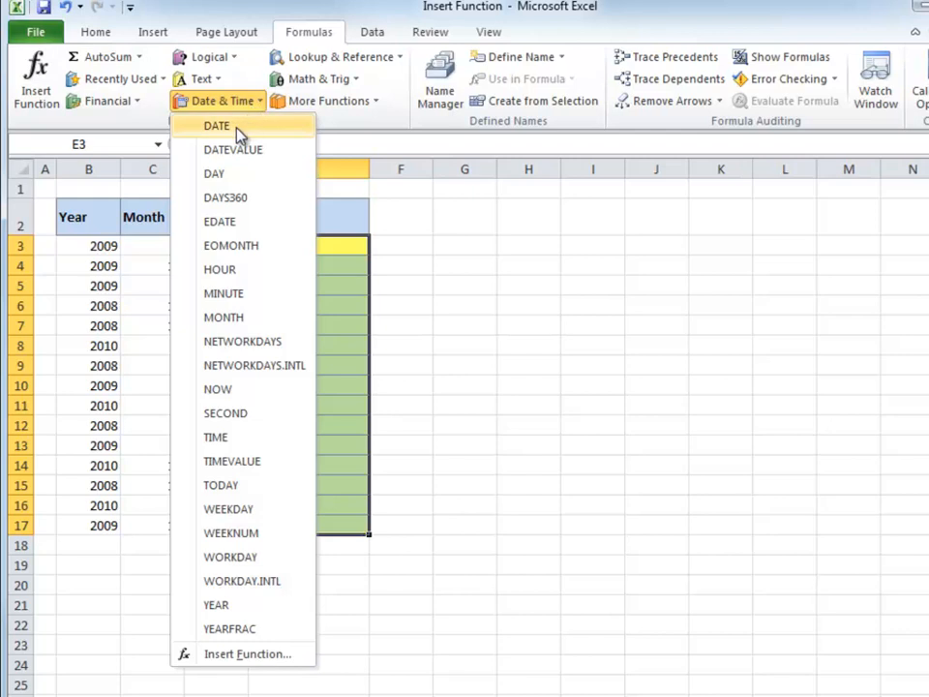
click(223, 127)
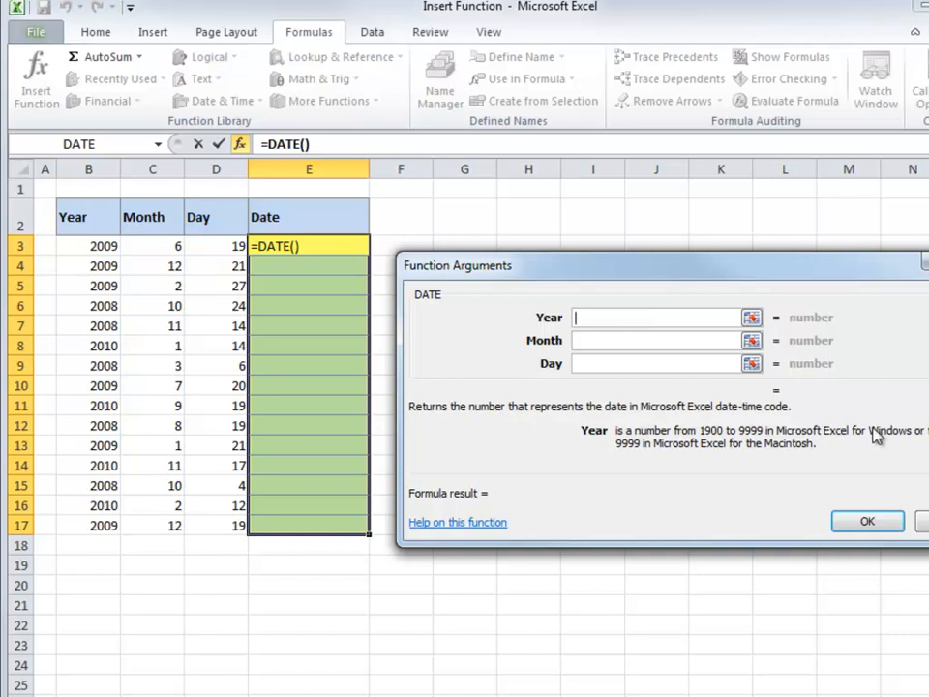
key(Escape)
Step: Browse the descriptions of the DATE, DATEVALUE and DAY functions in the Insert Function dialog for cell E3, without inserting any
click(332, 250)
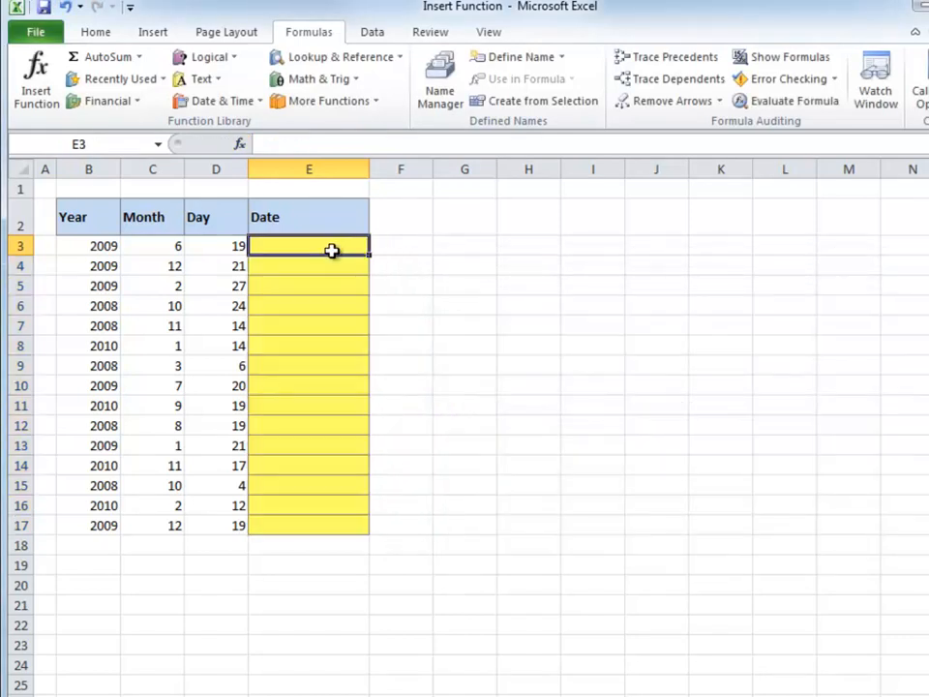
click(240, 145)
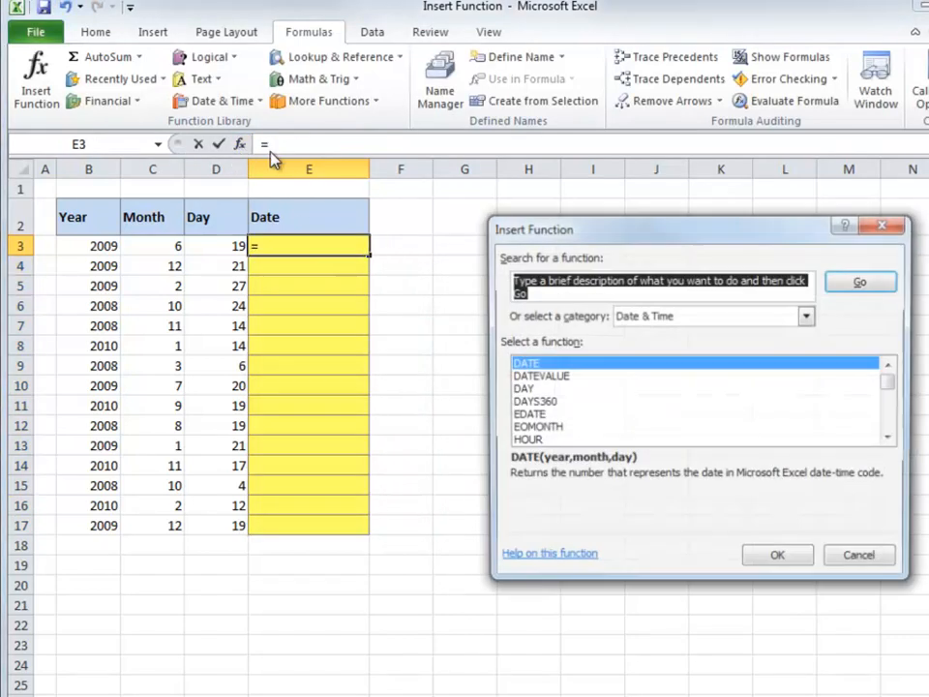
click(809, 318)
click(538, 366)
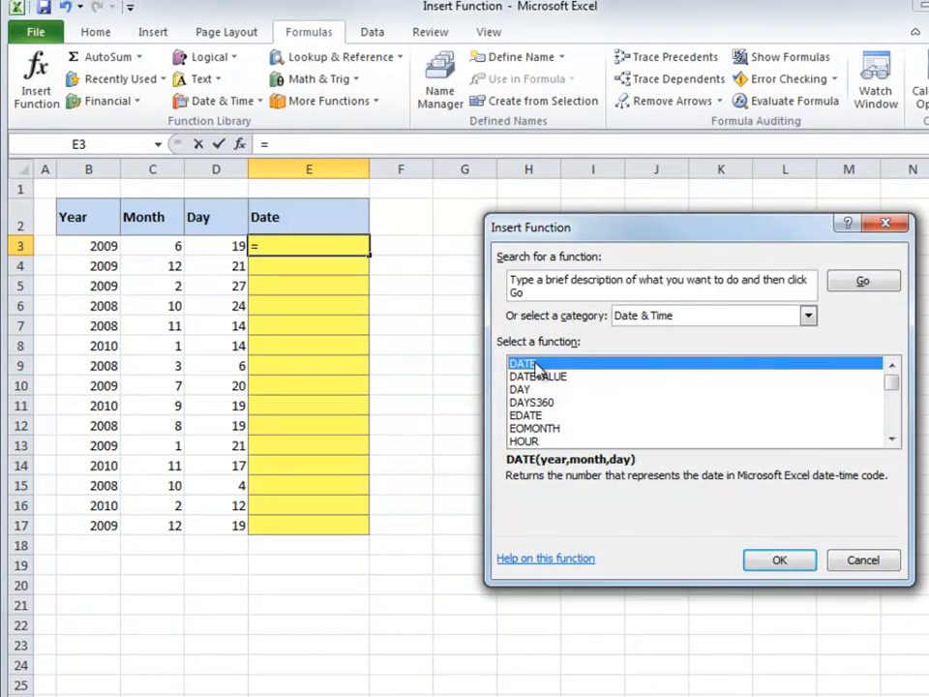
click(532, 376)
click(527, 389)
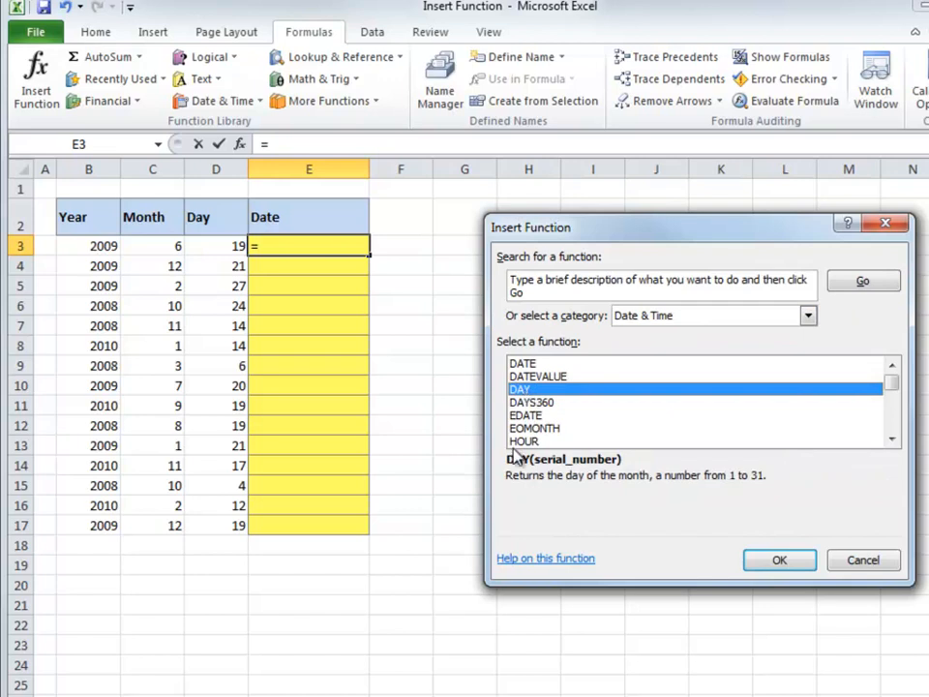
click(848, 560)
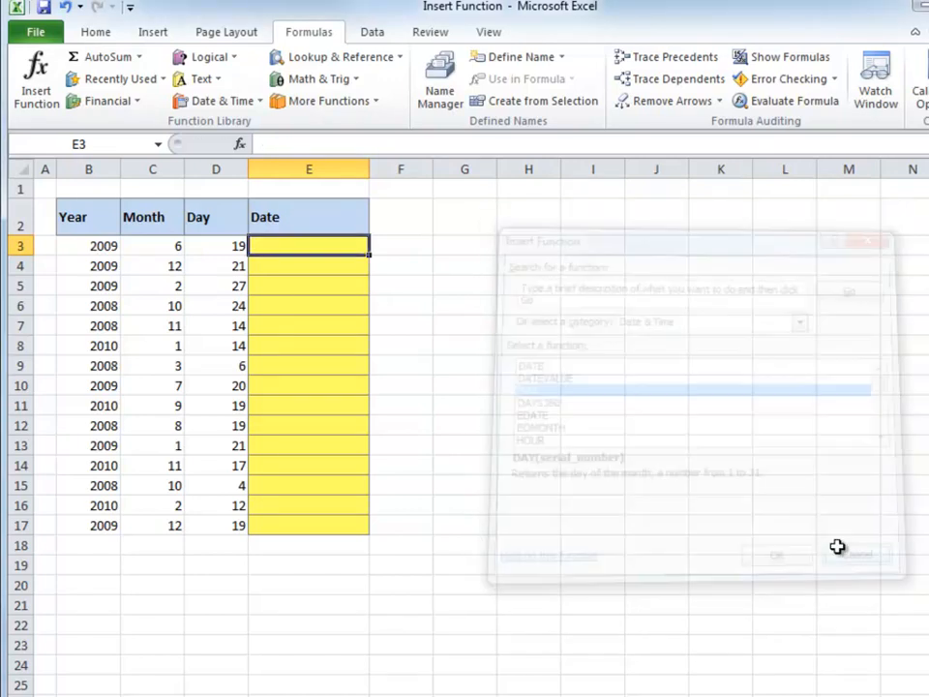
Step: Insert the Date & Time function DATE in E3 as =DATE(B3,C3,D3) and copy it down to E17
click(216, 104)
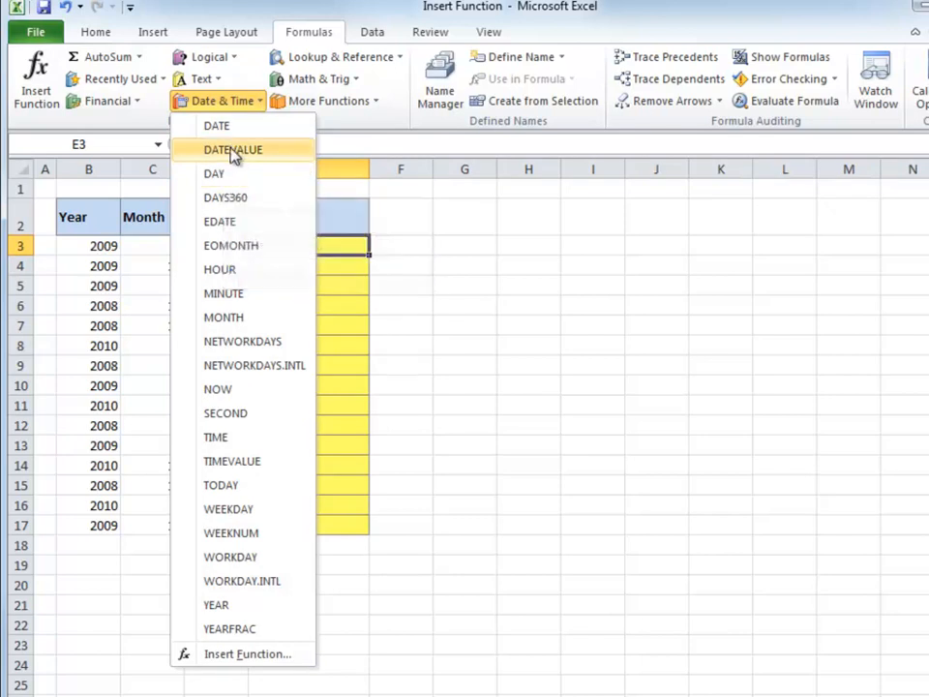
click(207, 131)
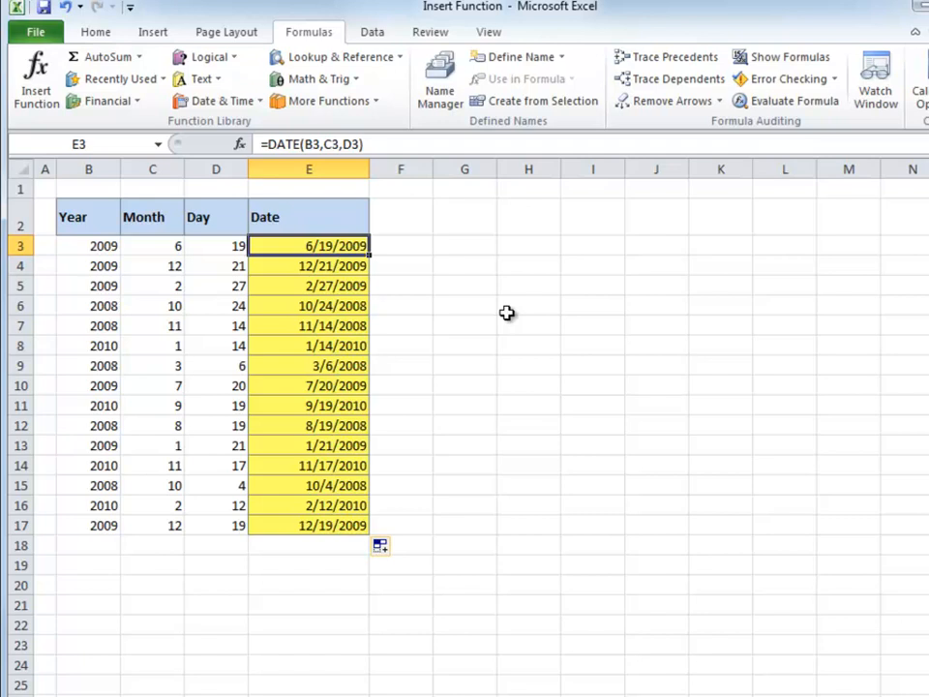
Step: Review the formulas in E3:E17 and the year, month and day cells B3, C3 and D3 that E3 refers to
drag(328, 247, 318, 526)
click(301, 248)
click(108, 247)
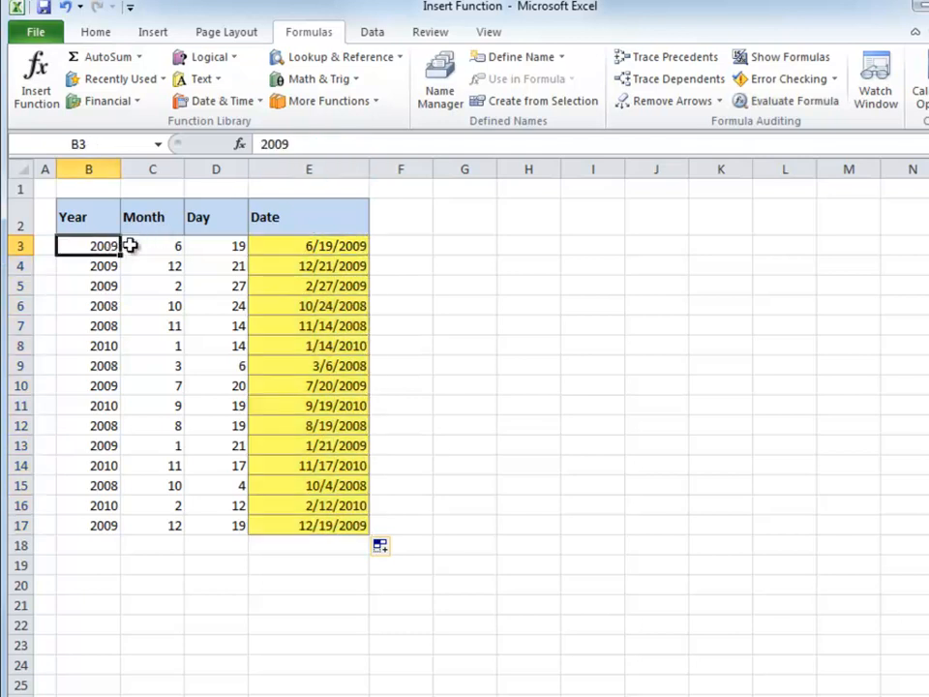
click(170, 246)
click(218, 245)
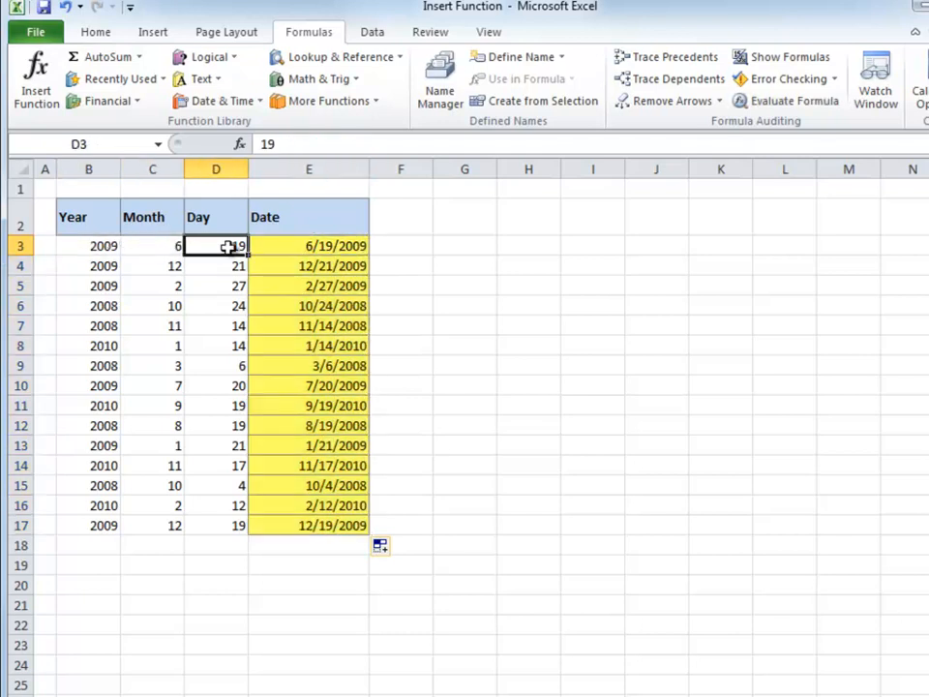
click(310, 248)
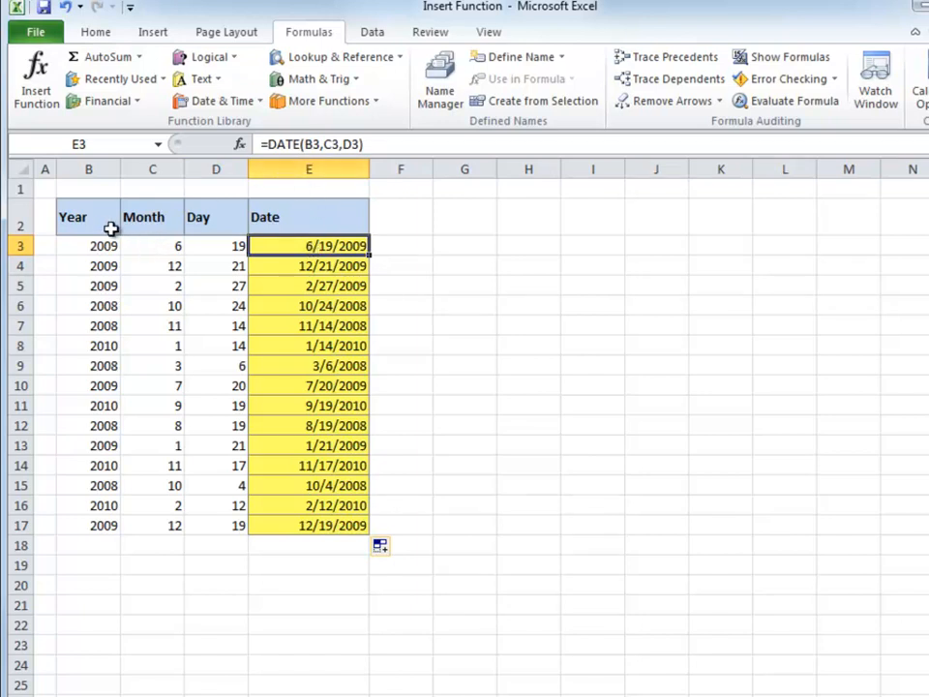
Step: Delete the Year, Month and Day columns B to D from the sheet
drag(92, 250, 222, 532)
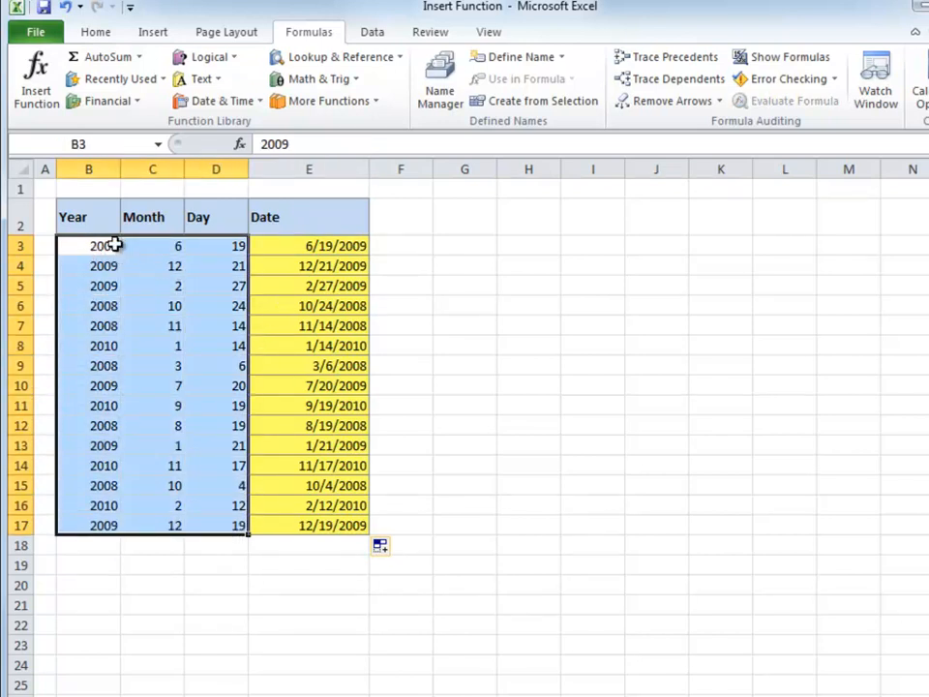
drag(78, 169, 220, 166)
right_click(230, 178)
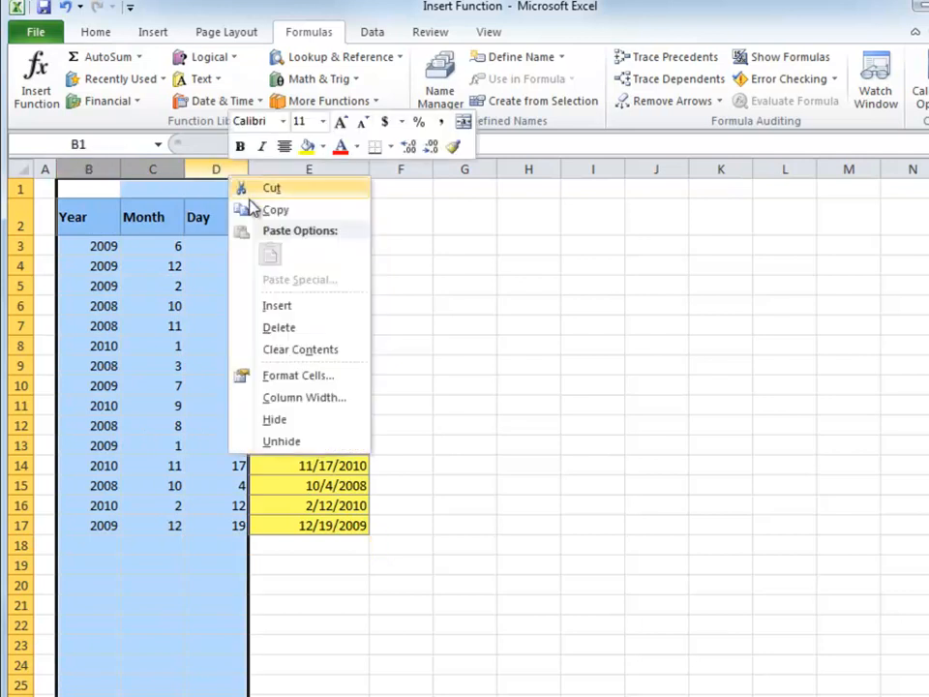
click(274, 329)
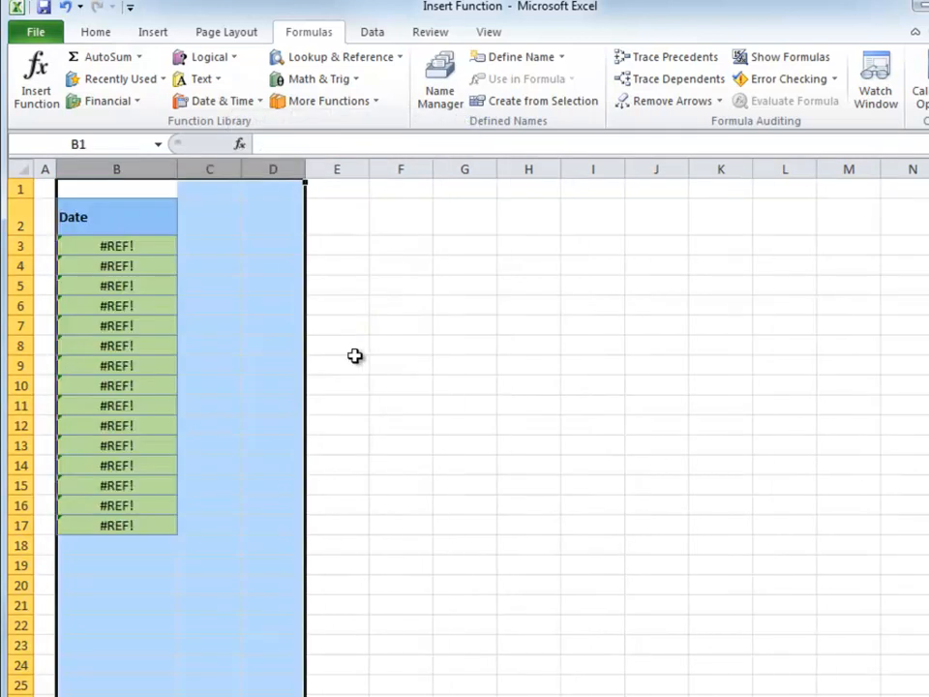
Step: Examine the first date's formula without its source columns, and undo the deletion of the Year, Month and Day columns
click(114, 246)
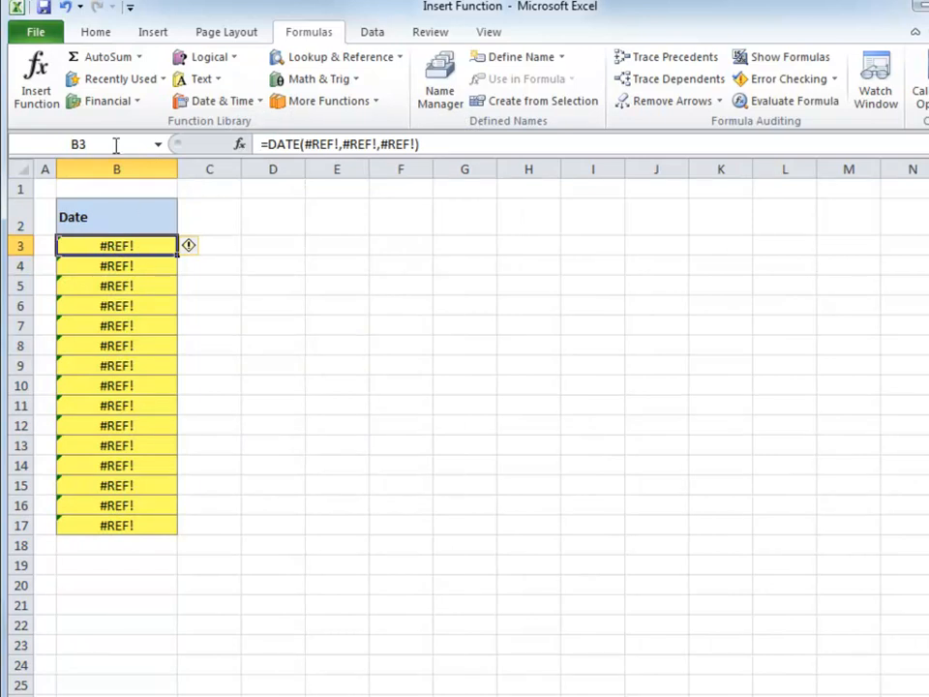
click(65, 7)
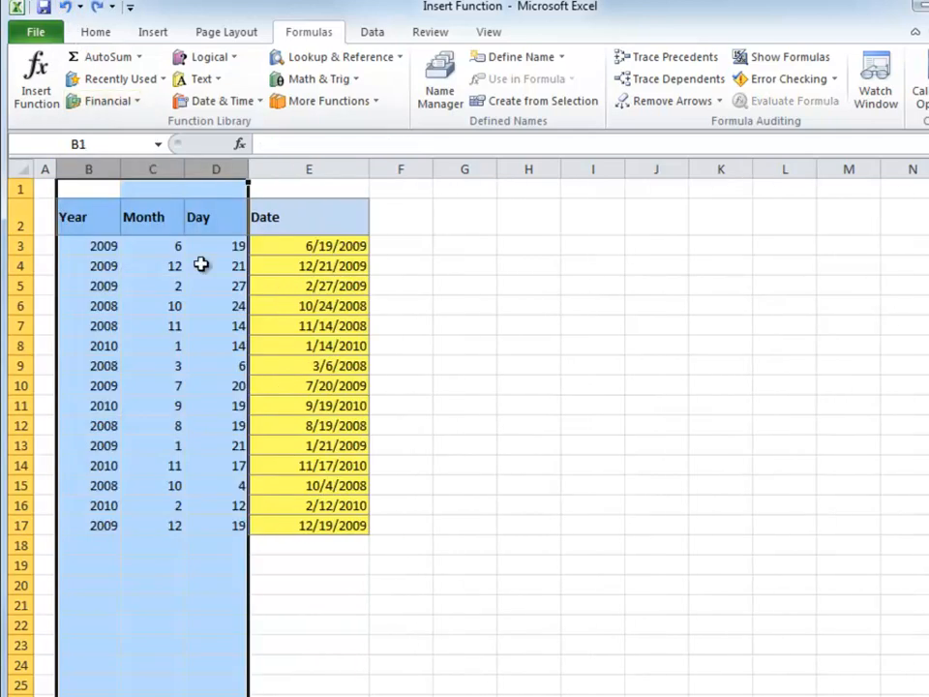
click(307, 246)
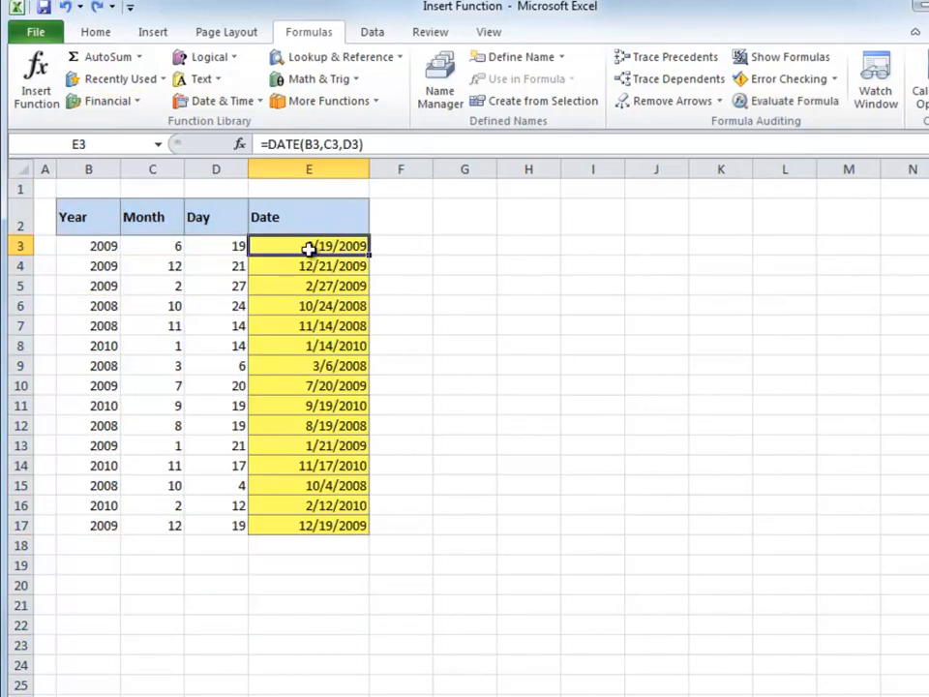
Step: Replace the DATE formulas in E3:E17 with static dates by copying the range and pasting only its values in place
drag(291, 254, 288, 526)
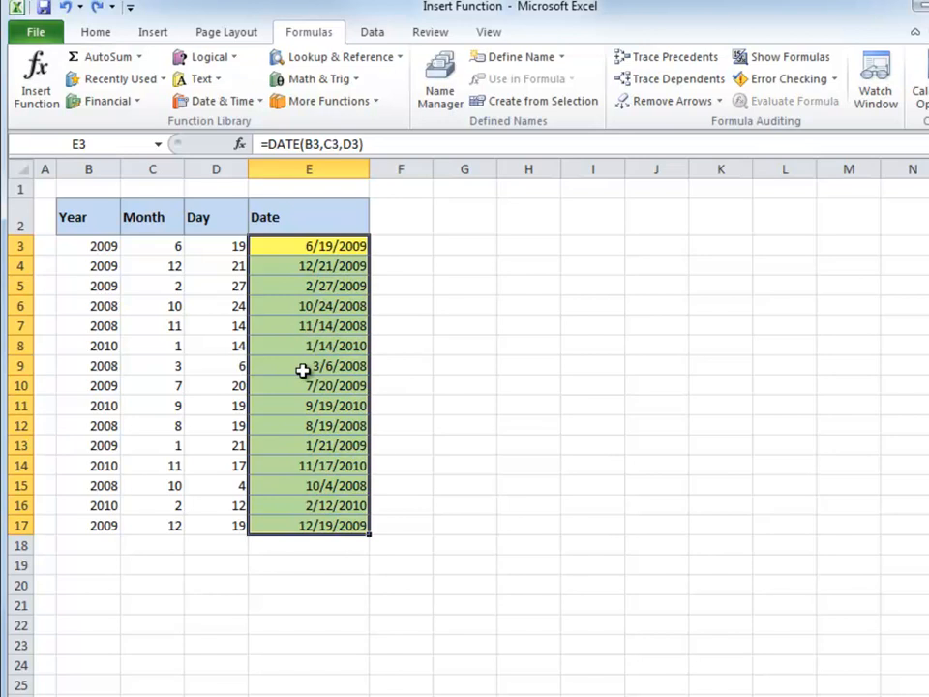
right_click(310, 291)
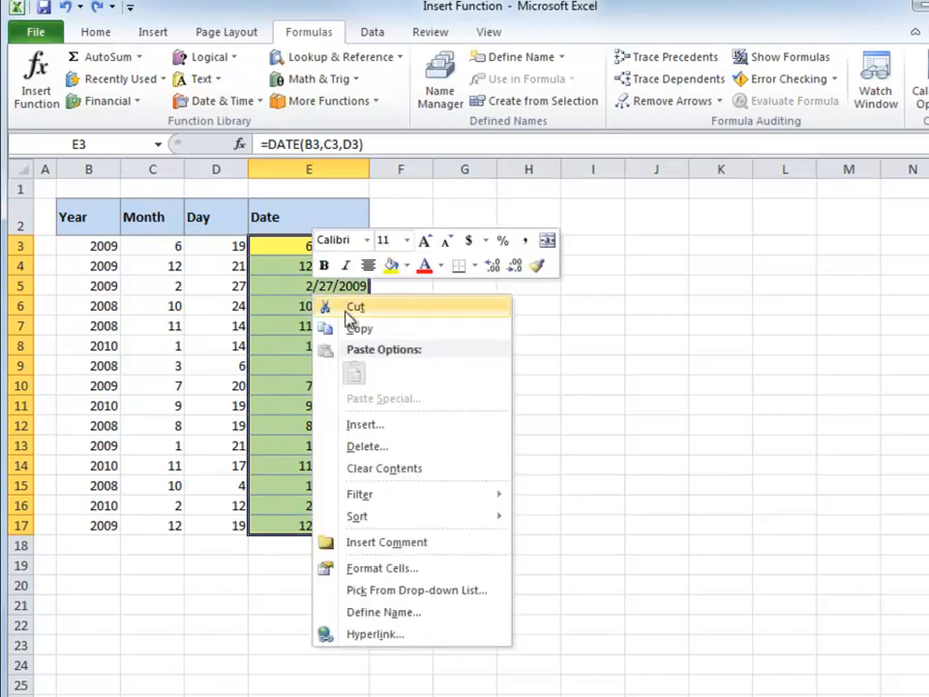
click(356, 330)
right_click(278, 330)
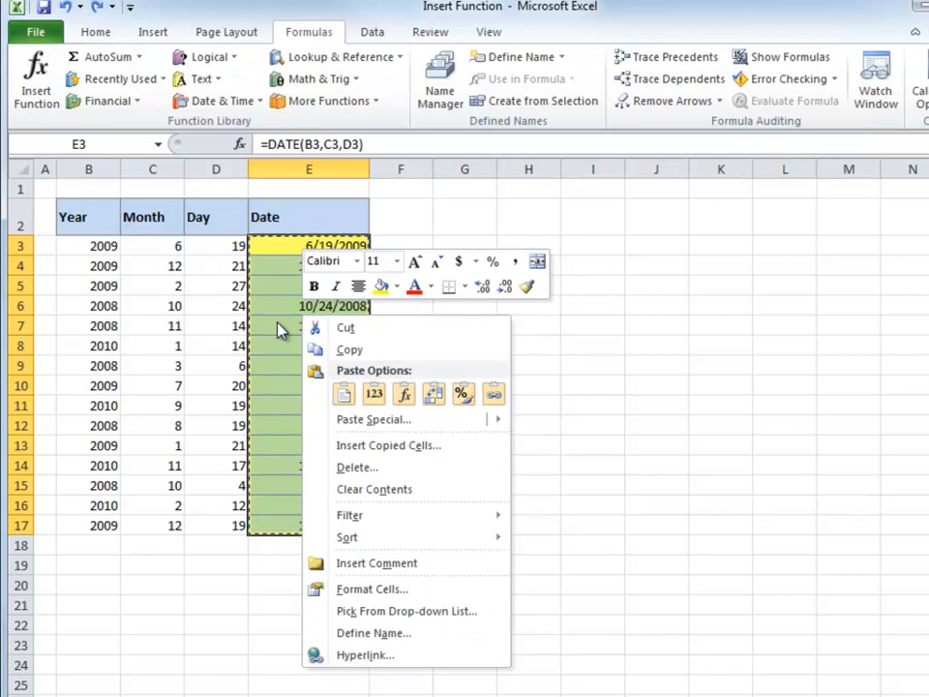
click(374, 395)
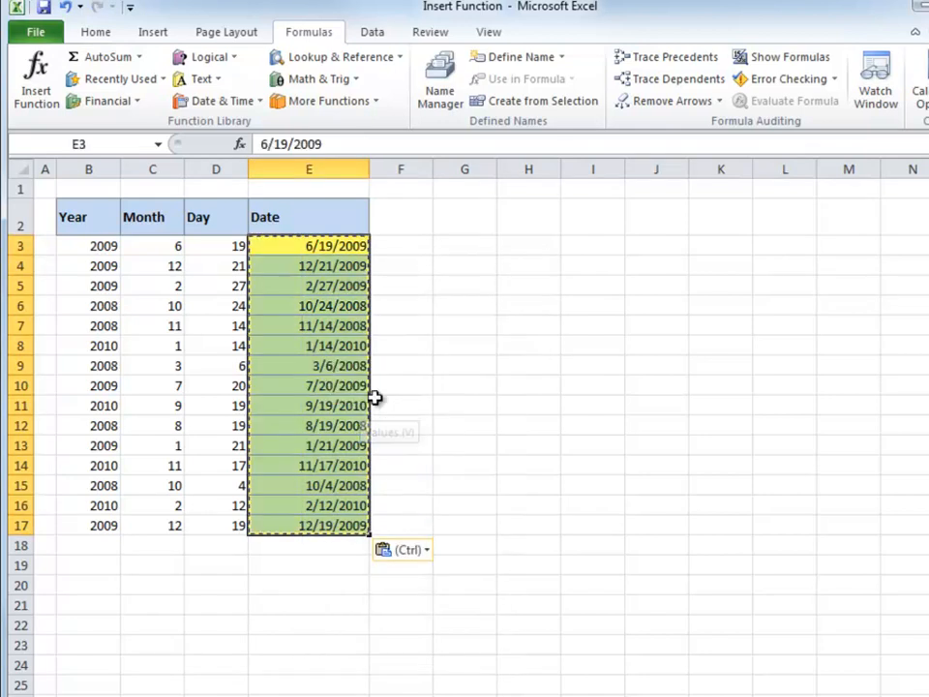
click(332, 255)
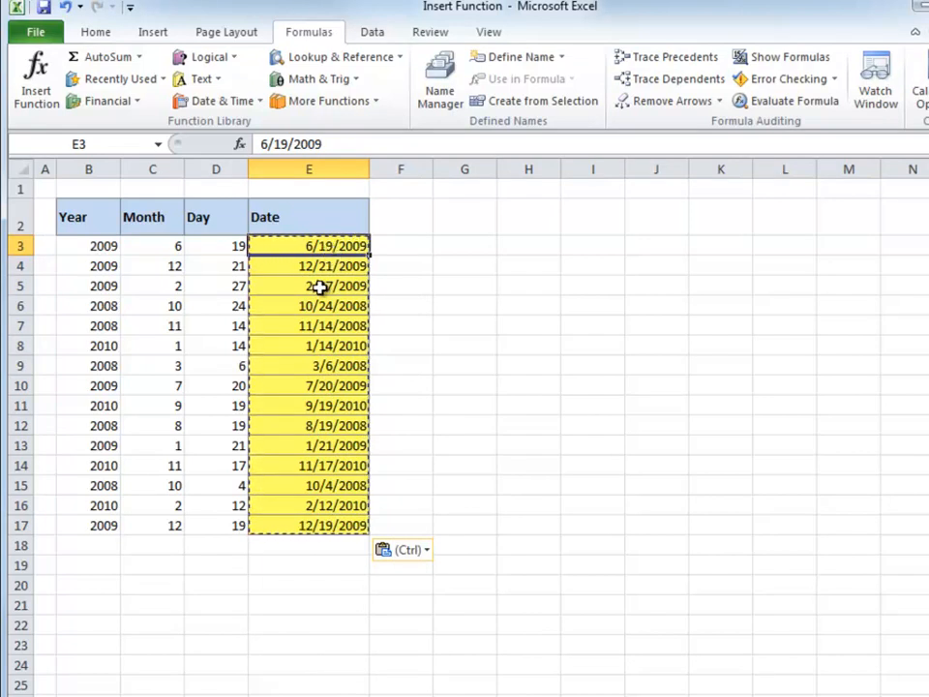
key(Escape)
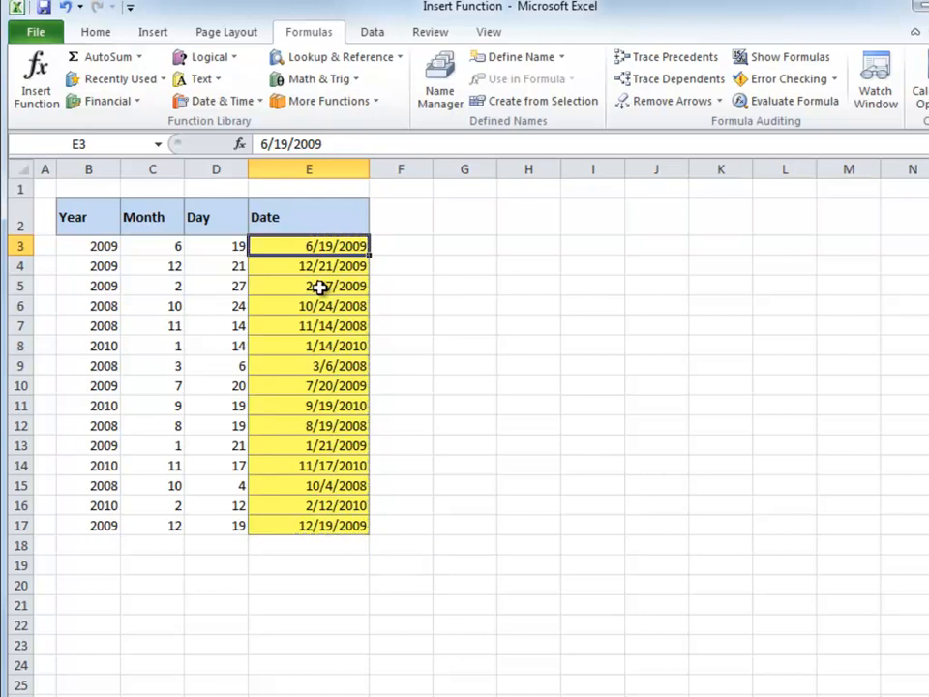